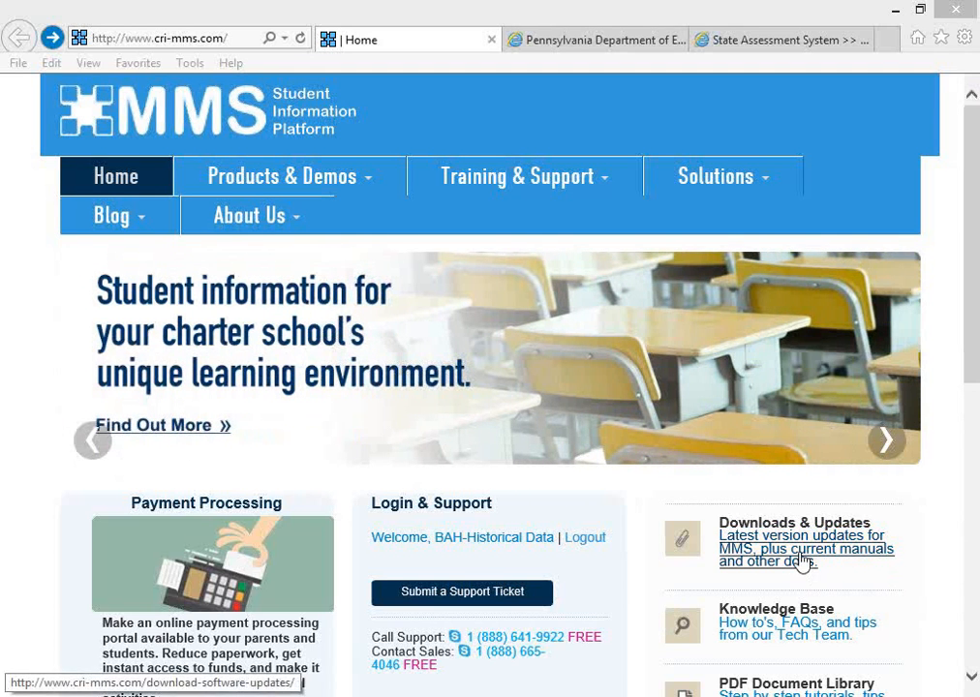
- Open the Pennsylvania PIMS 9.41/CTE 7.0/EWS 2.1 March 2015 update page and review its instructions and documentation
click(803, 562)
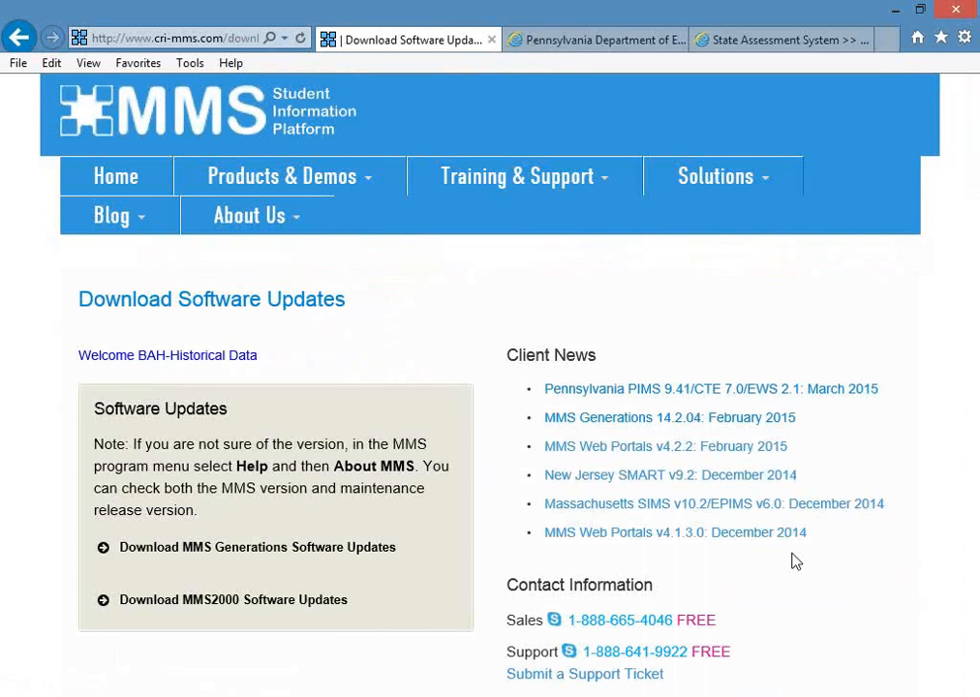
click(652, 392)
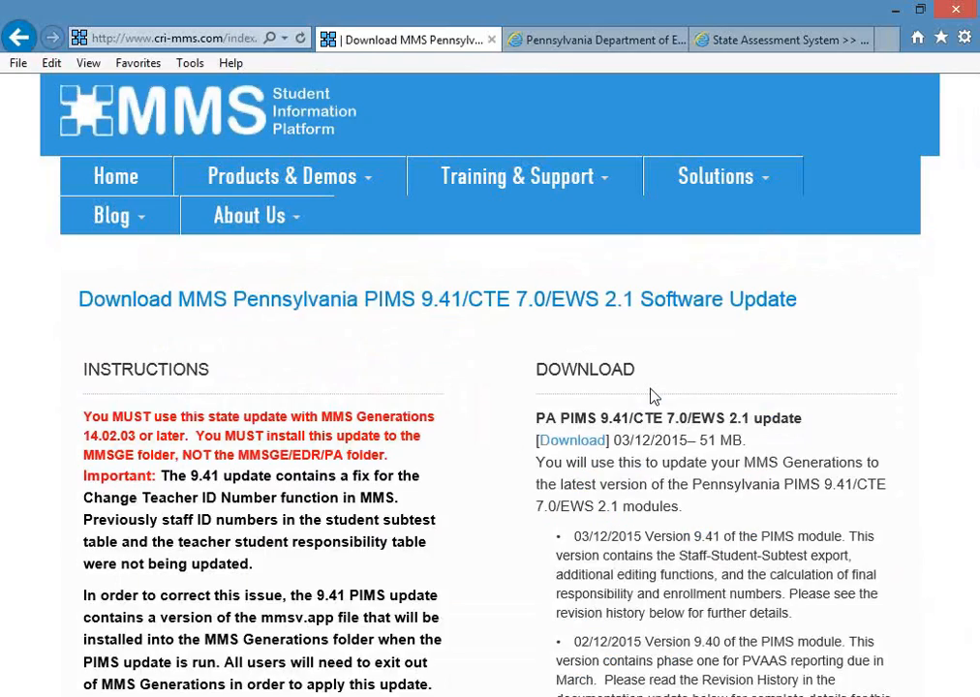
scroll(938, 654, down, 15)
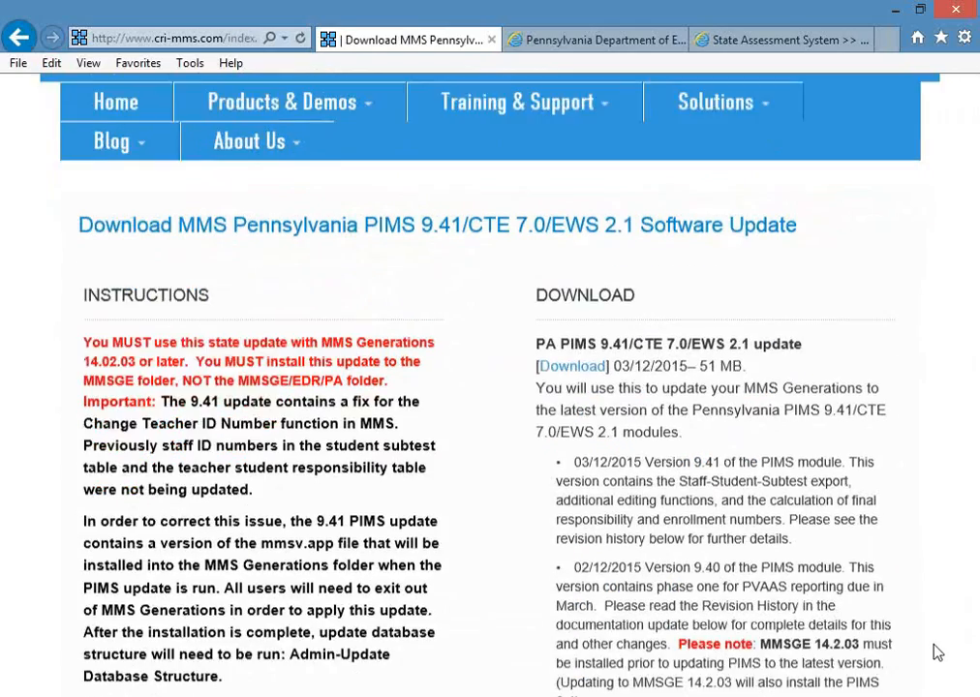
scroll(936, 651, down, 1)
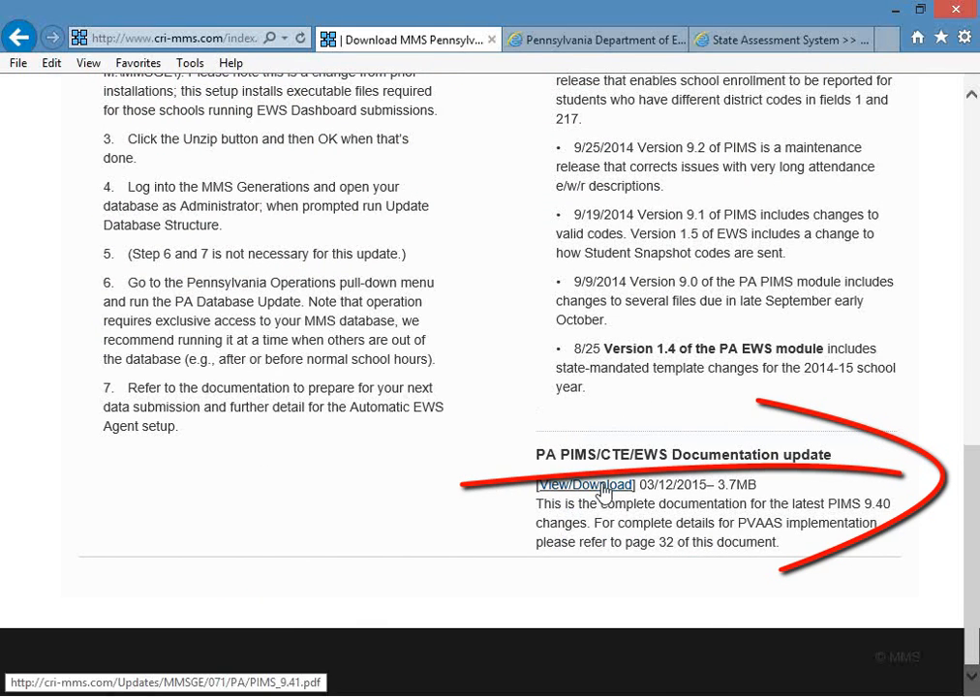
- Return to the MMS home page and open the customer Knowledge Base
click(18, 39)
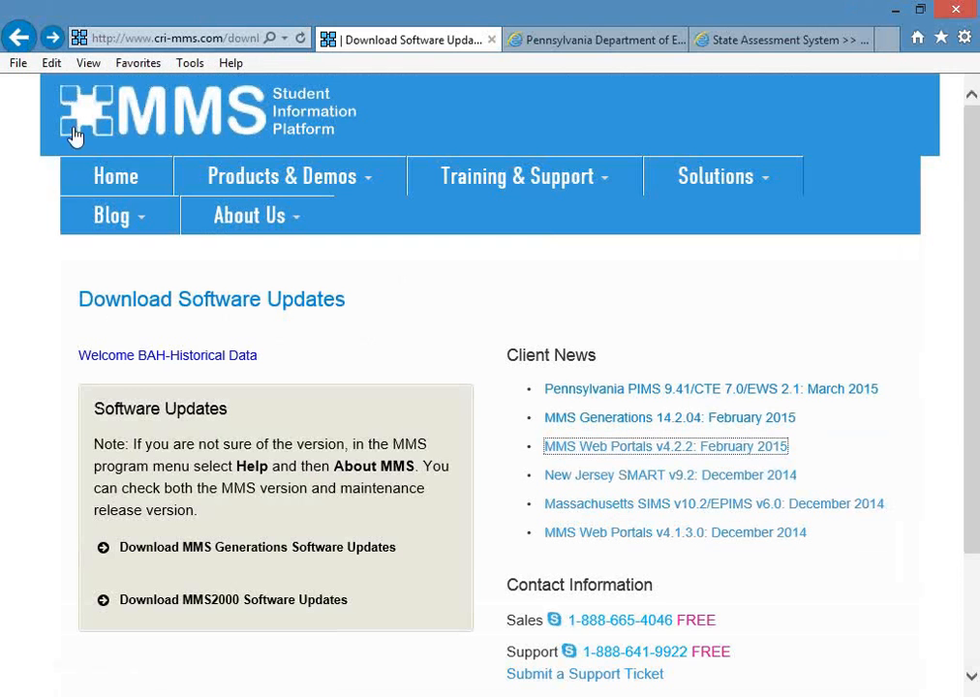
click(109, 180)
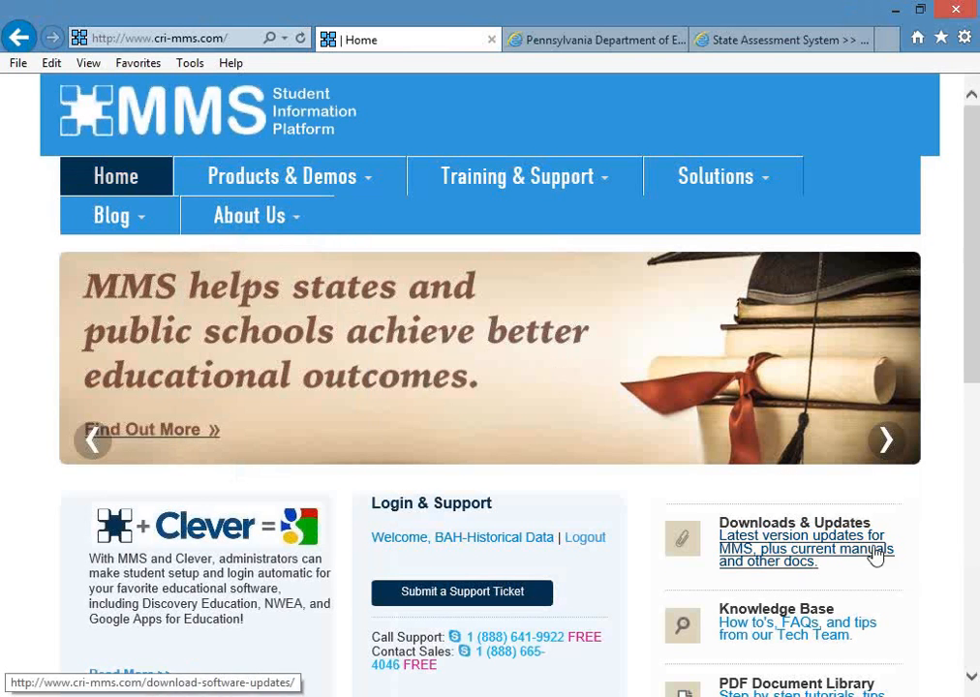
click(839, 630)
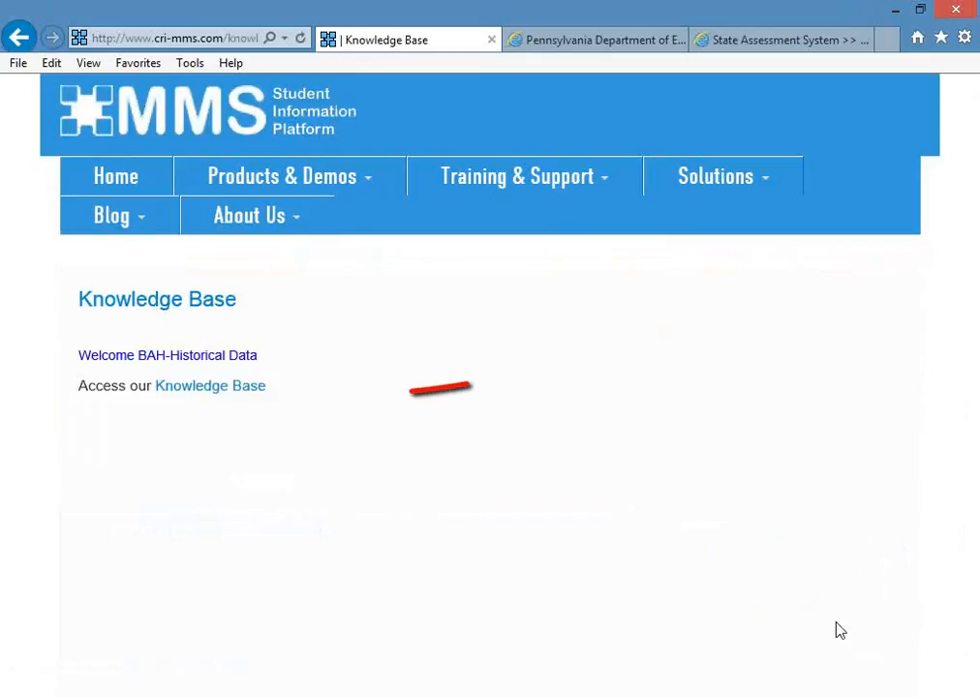
click(221, 392)
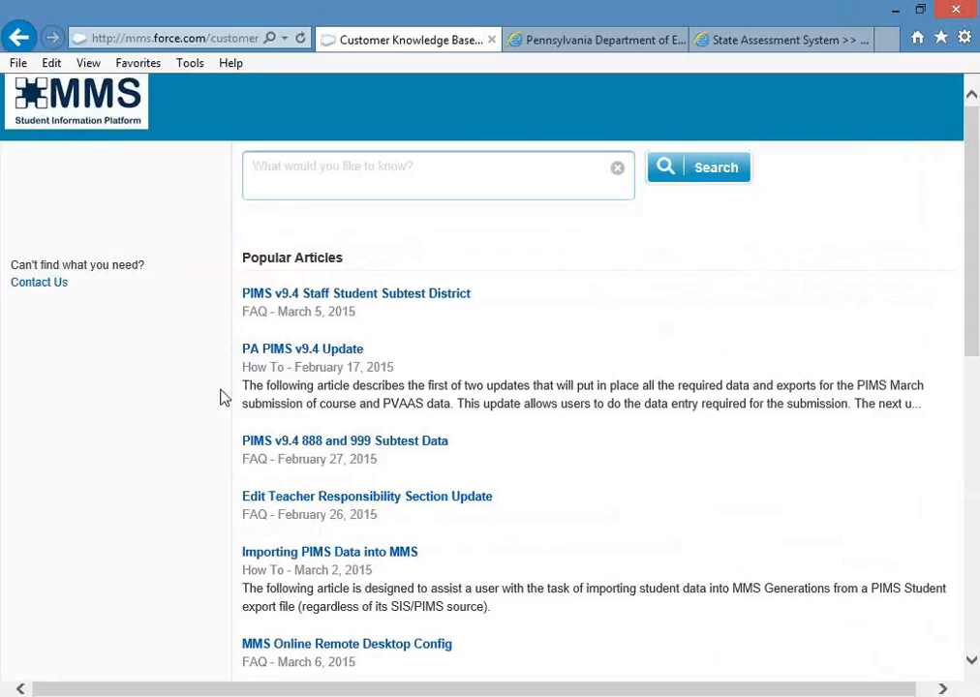
- Search the Knowledge Base for the quoted phrase "pims 9.4"
click(313, 170)
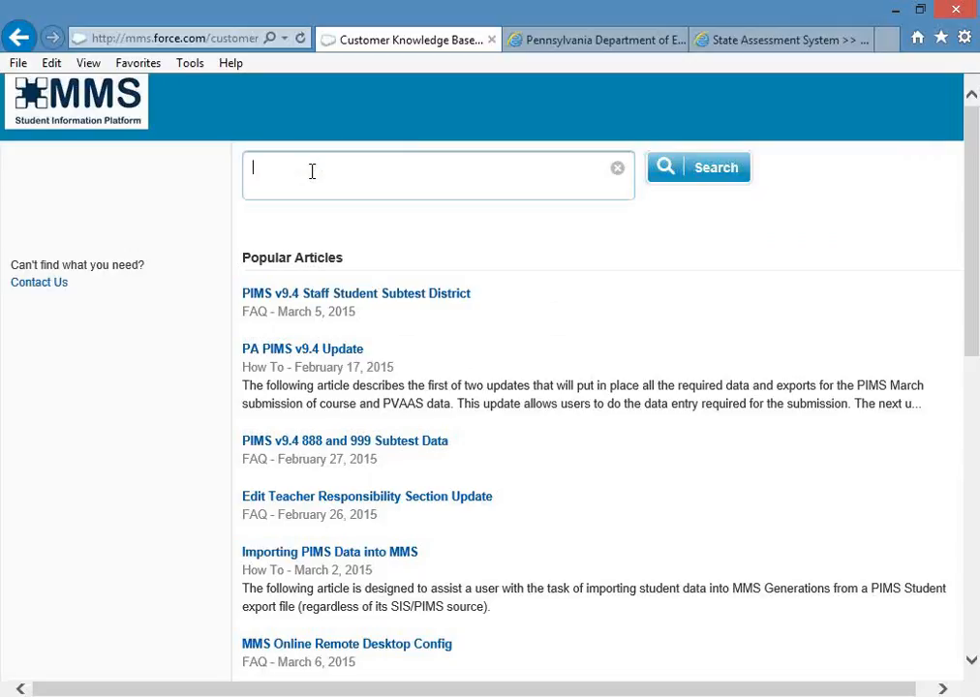
text("pims 9.4")
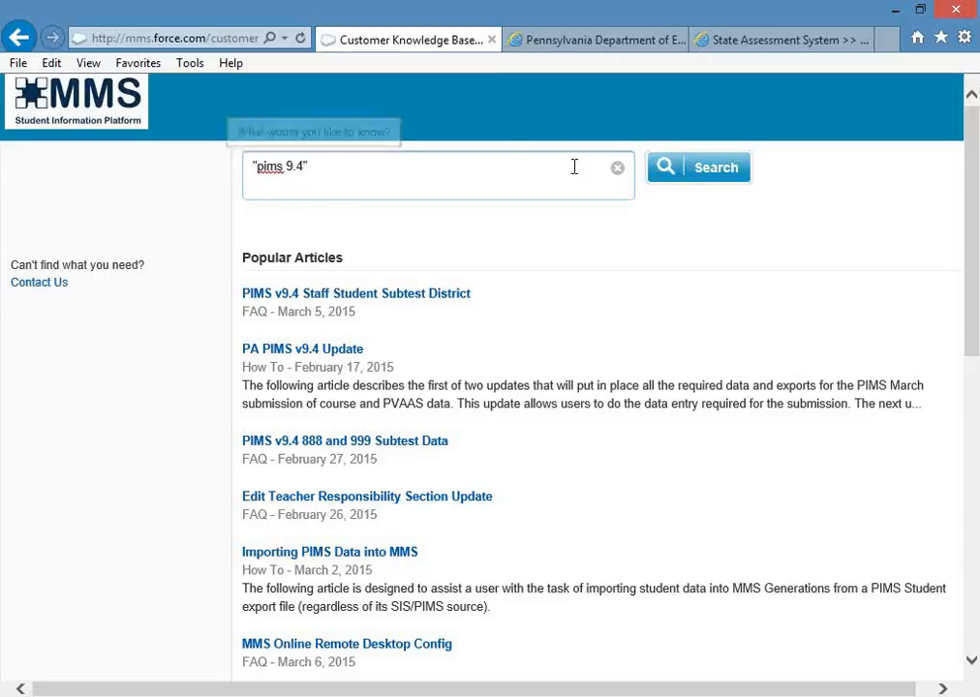
click(658, 172)
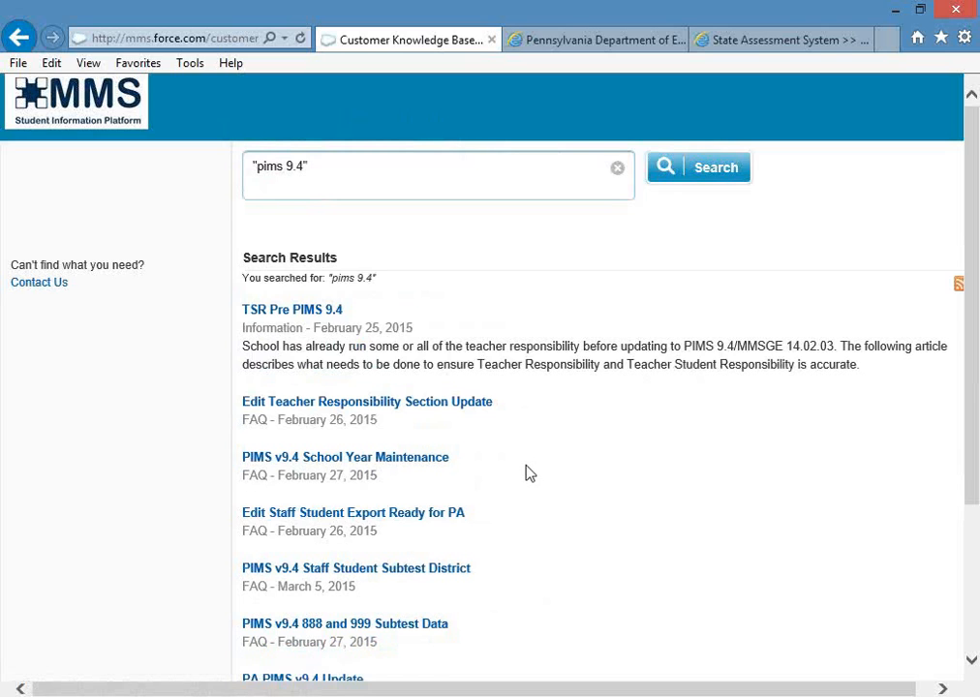
- Open the "PIMS v9.41 Staff Student Subtest Export" article from the search results
scroll(527, 471, down, 1)
scroll(529, 473, down, 1)
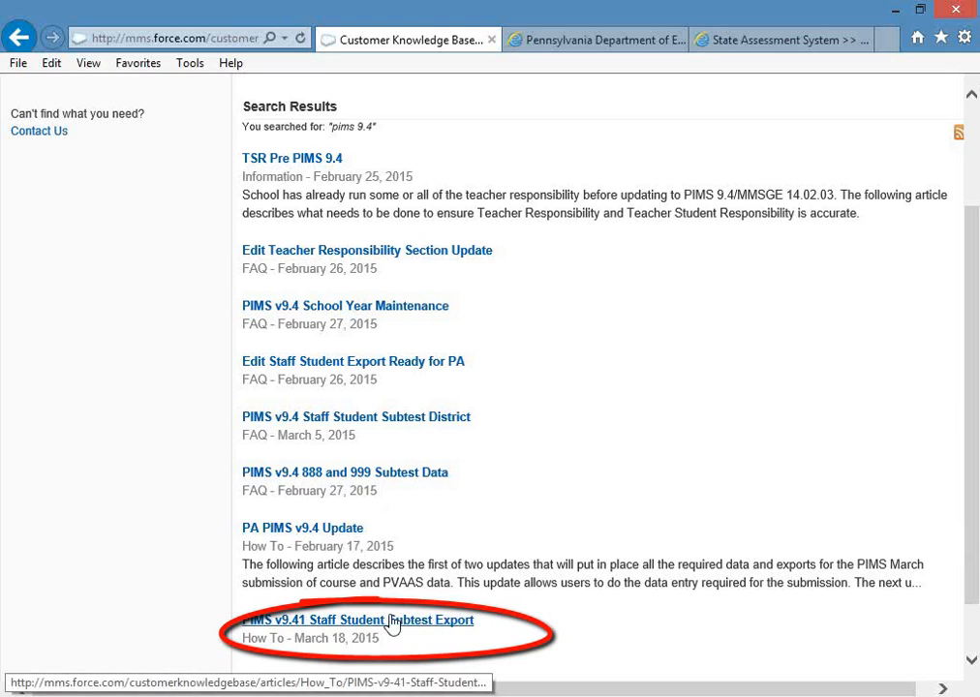
click(351, 623)
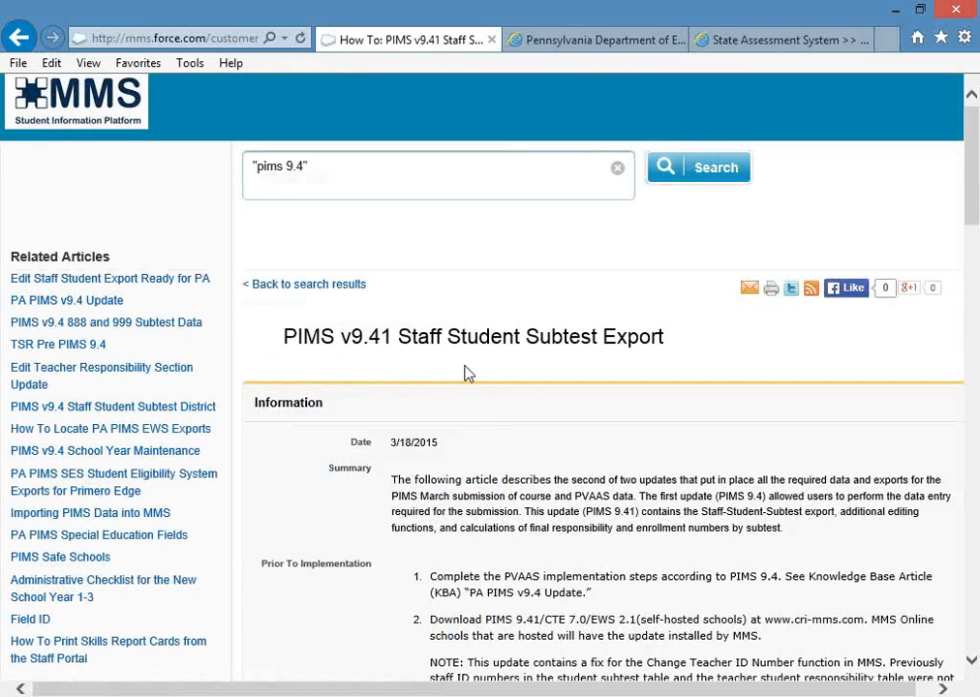
- Return to the MMS home page and examine its support resources, including the PDF Document Library and Video Learning Center
click(18, 37)
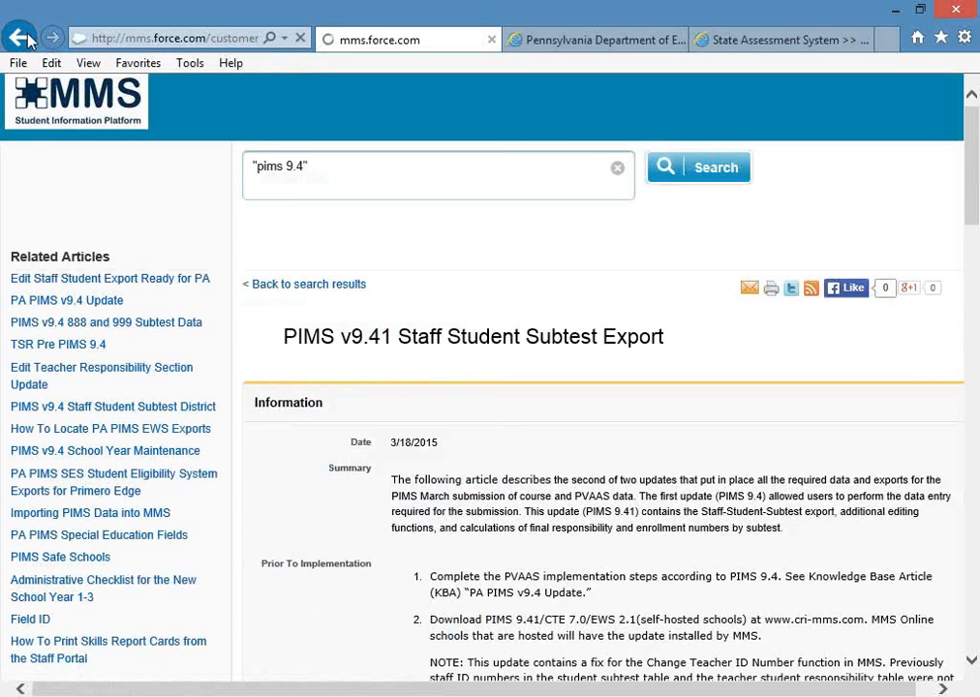
click(21, 39)
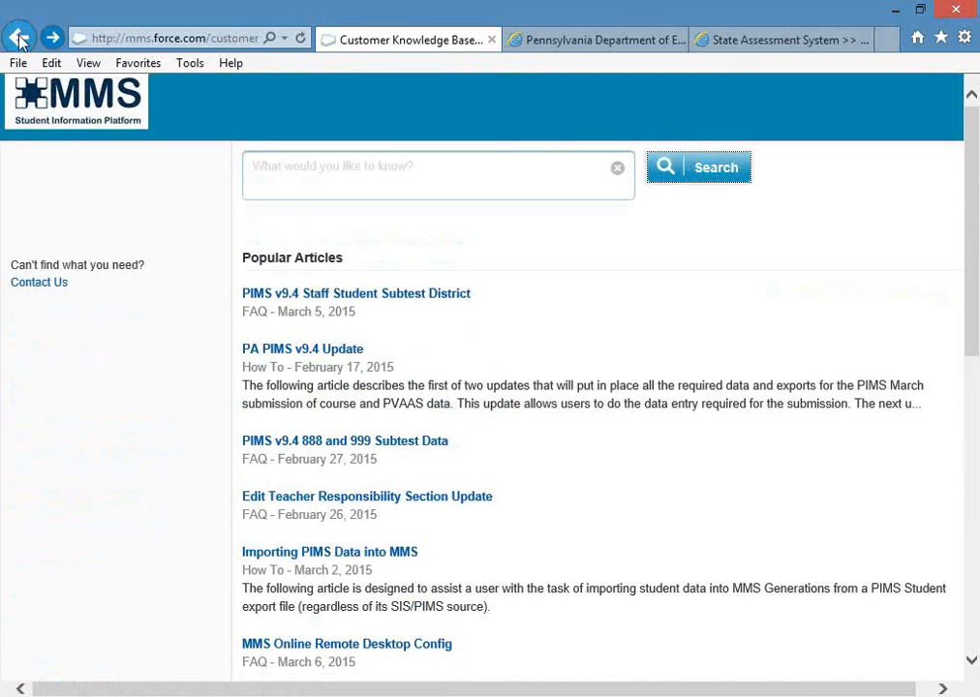
click(18, 37)
click(18, 37)
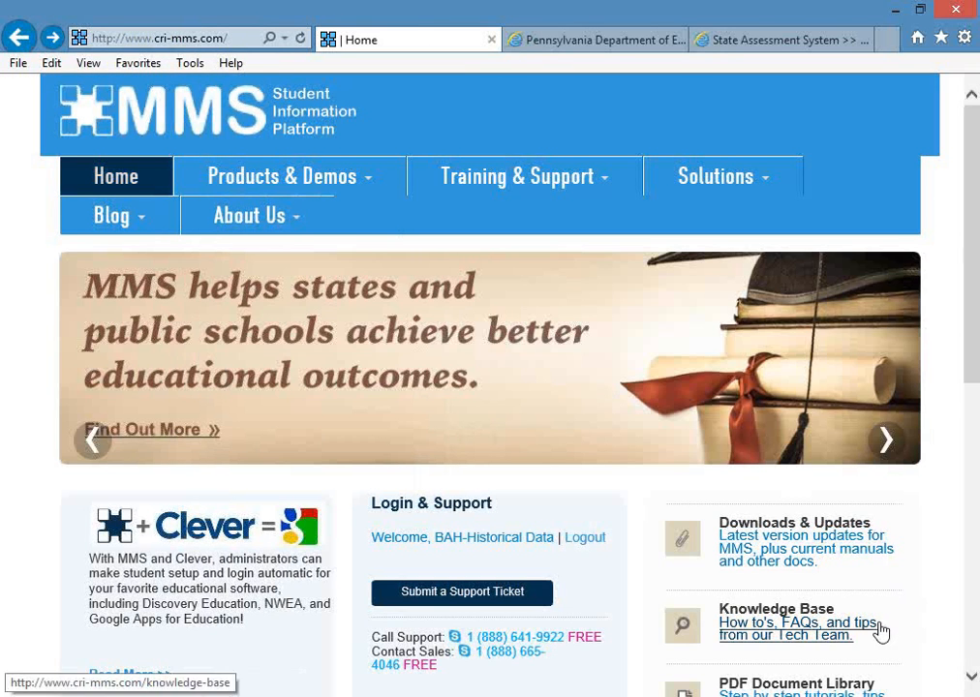
click(972, 677)
click(972, 677)
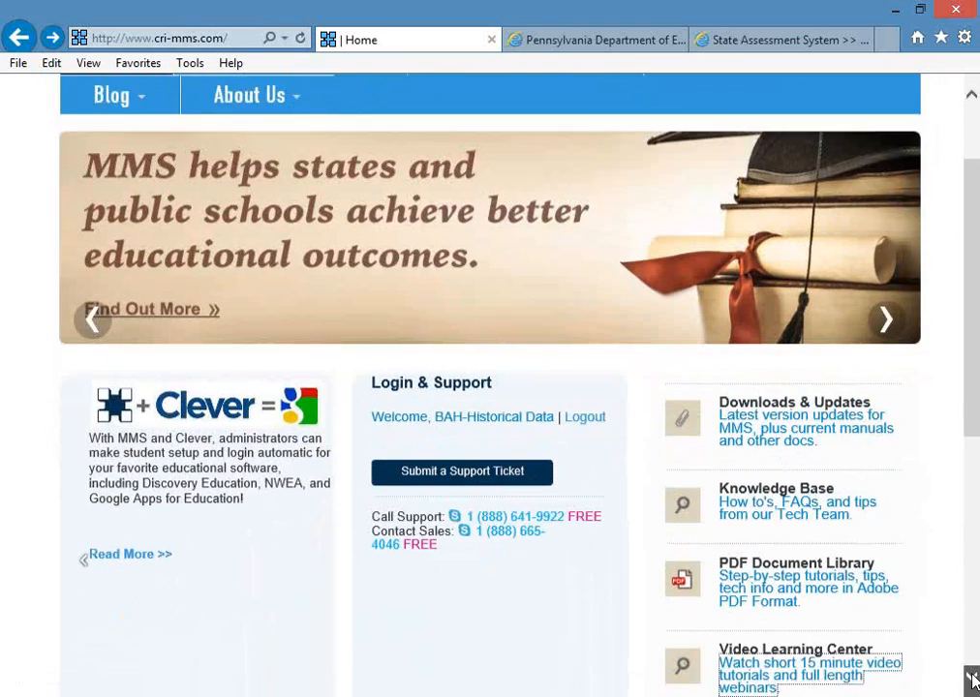
scroll(881, 604, down, 1)
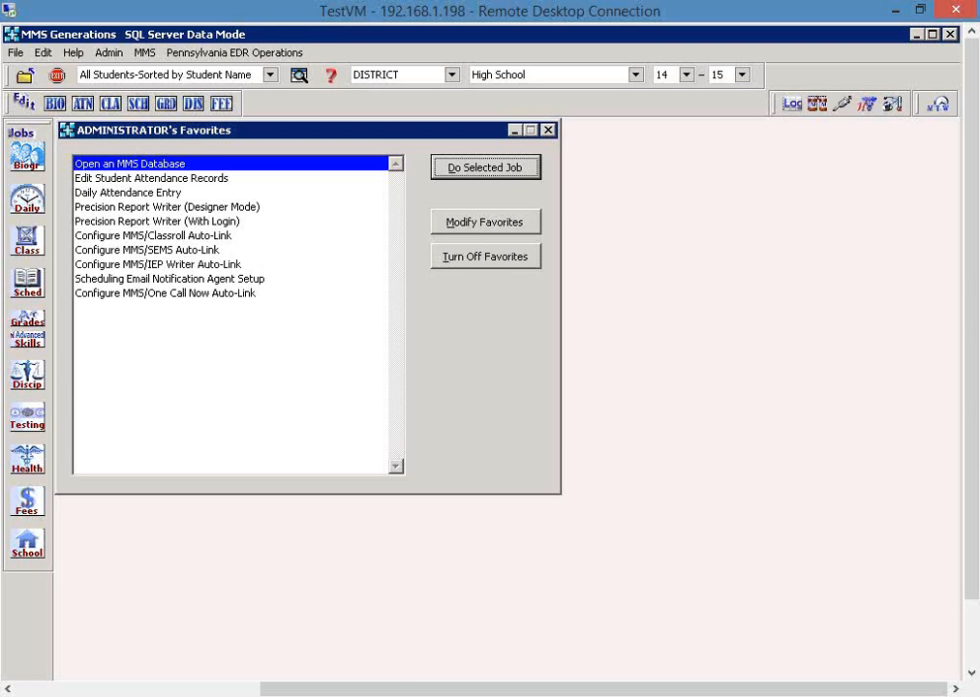
- View the PIMS 9.41 and PIMS 9.4 KBA how-to PDFs in Adobe Reader, and return to MMS Generations
click(339, 696)
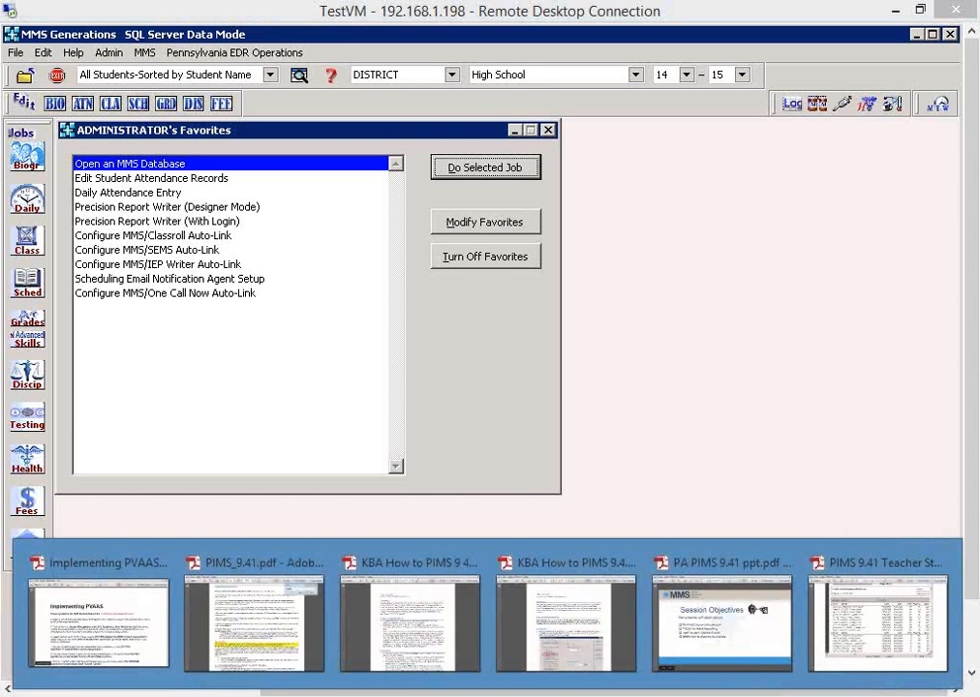
click(400, 639)
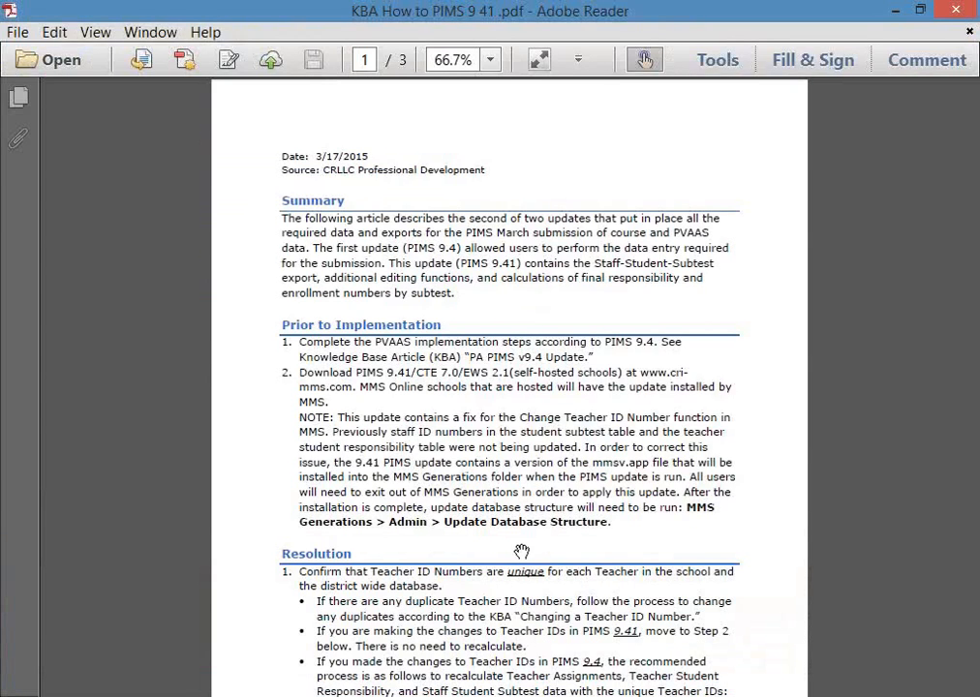
click(354, 696)
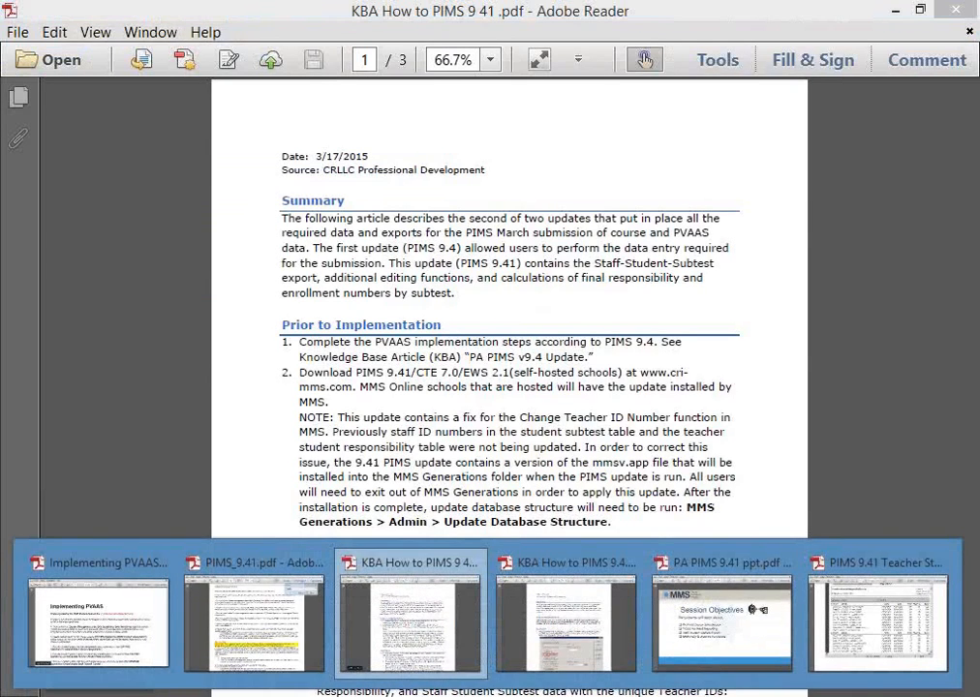
click(543, 654)
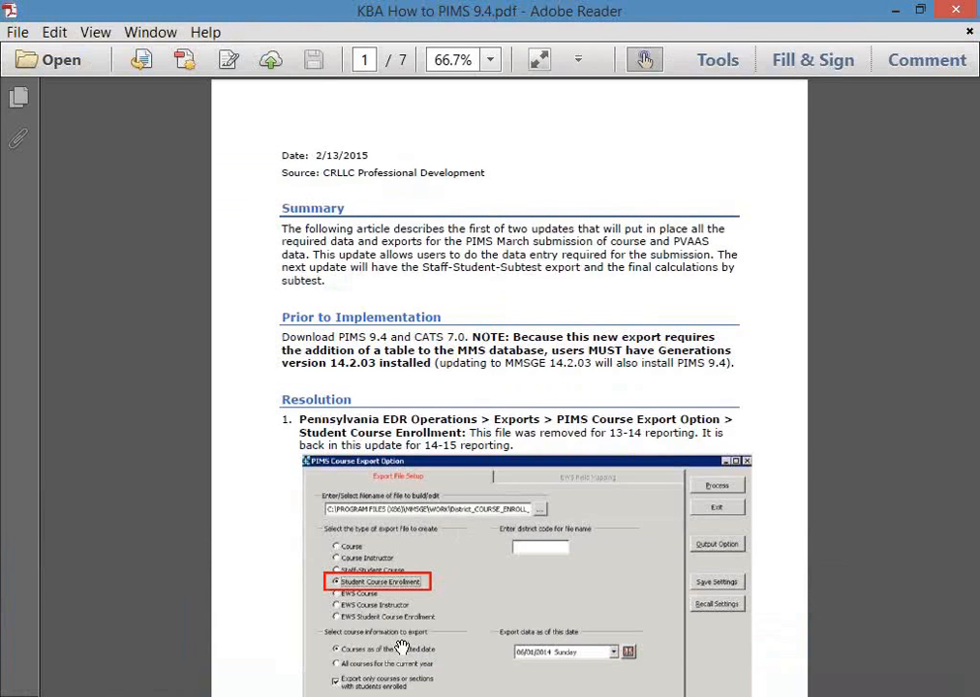
click(716, 615)
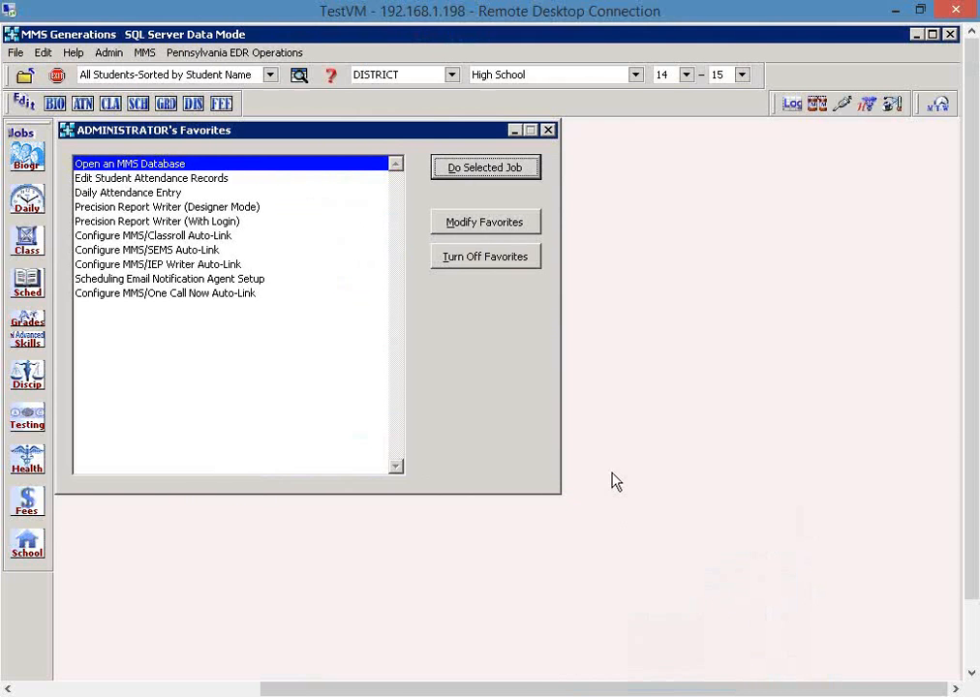
click(214, 54)
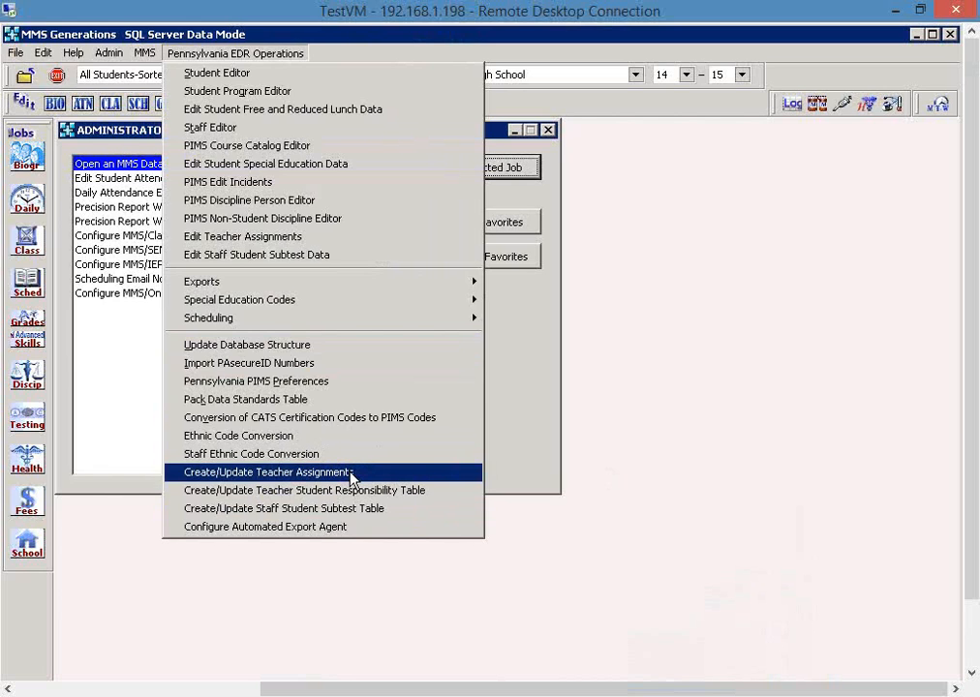
click(533, 536)
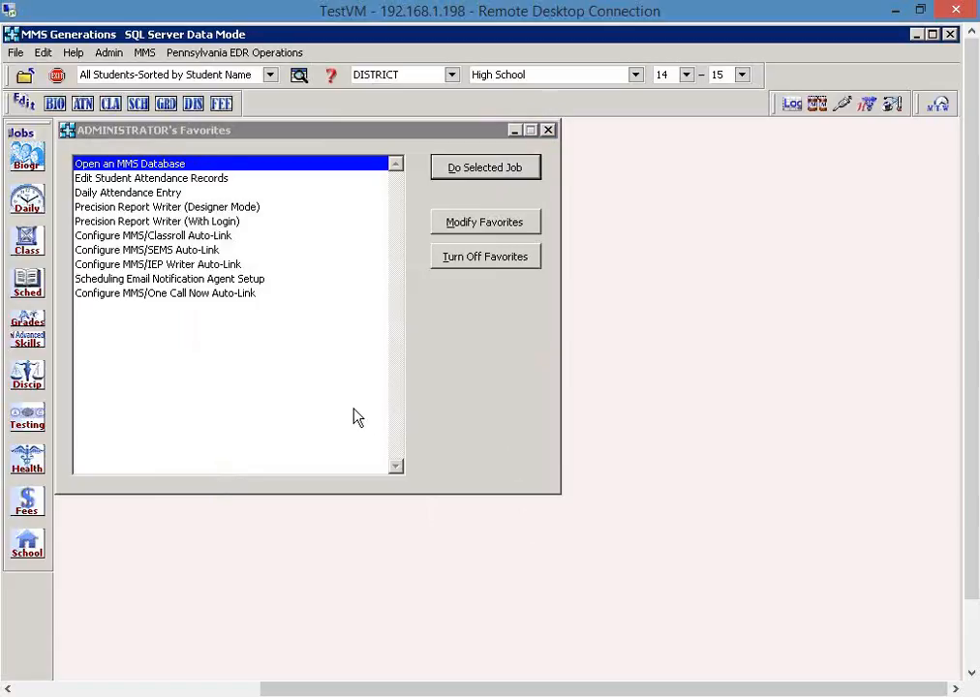
click(109, 53)
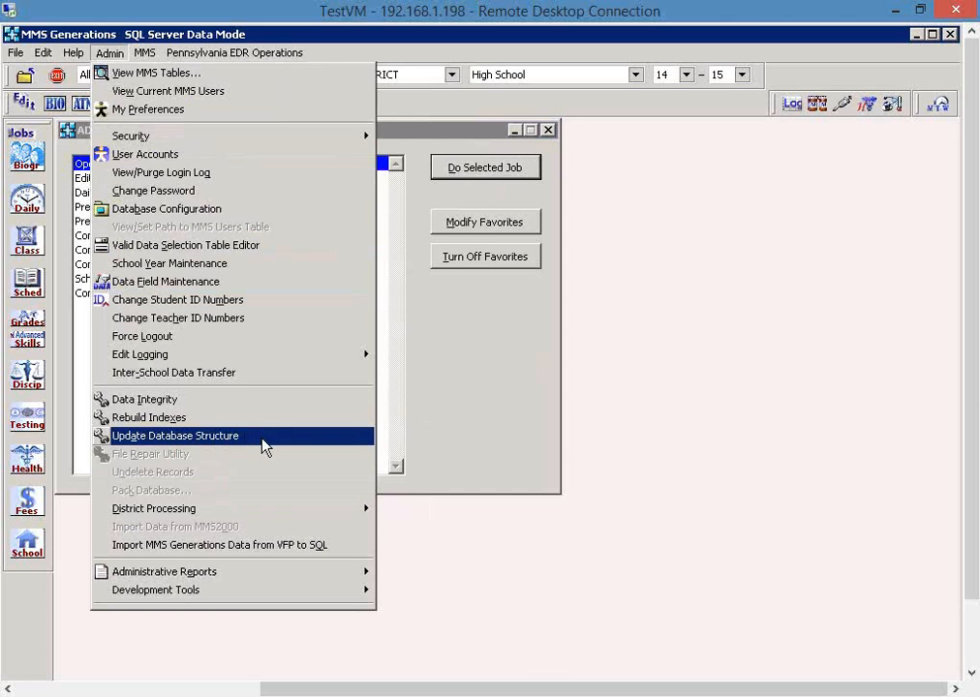
click(526, 608)
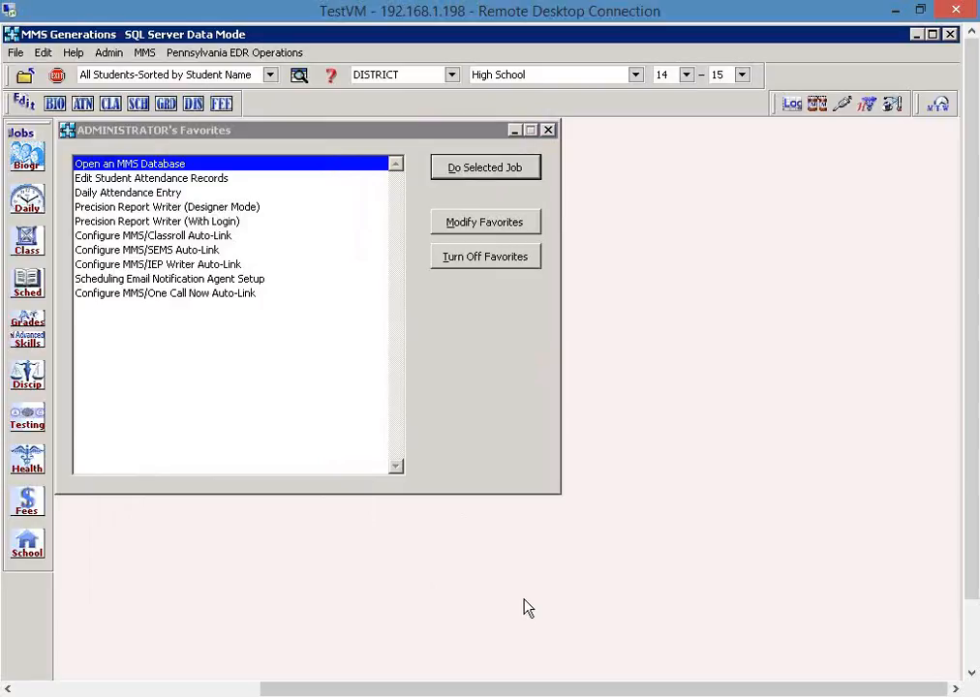
click(109, 53)
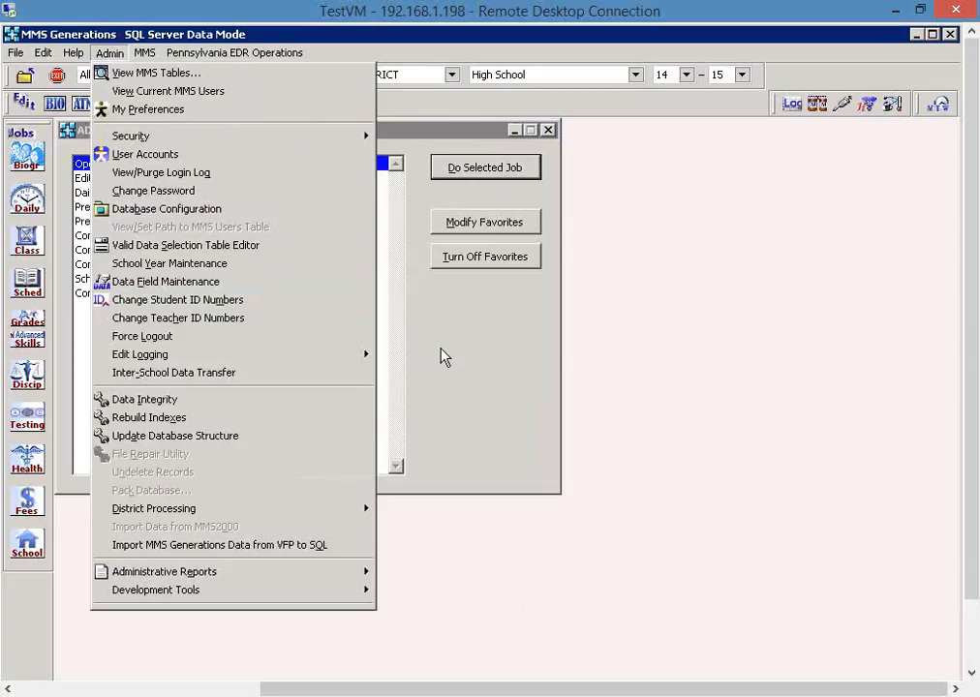
click(603, 339)
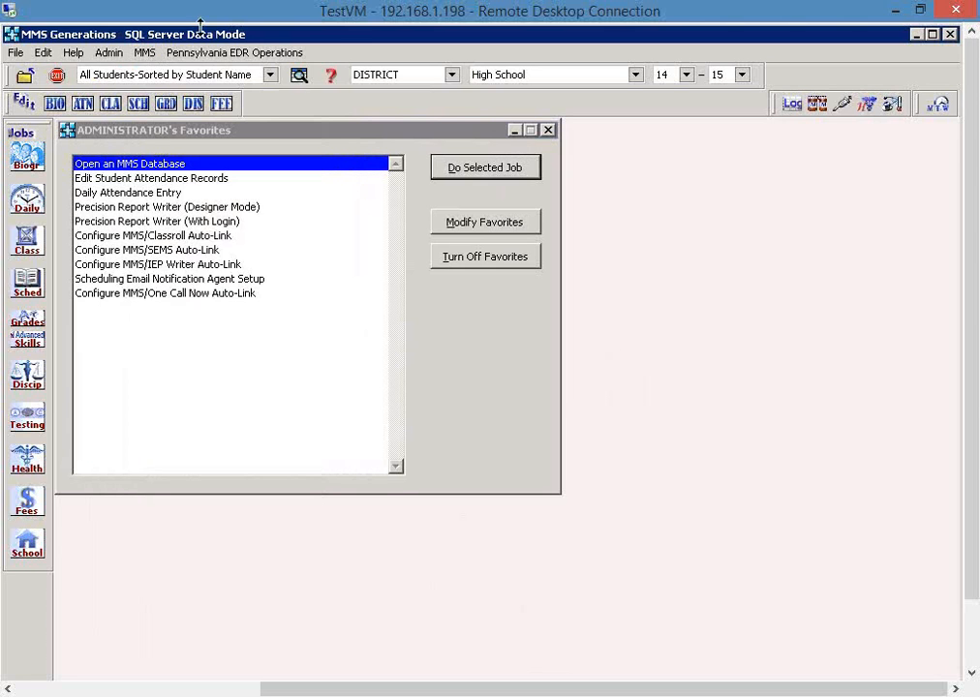
- View the options for creating or updating teacher assignments in the Pennsylvania EDR operations, and exit without processing
click(213, 54)
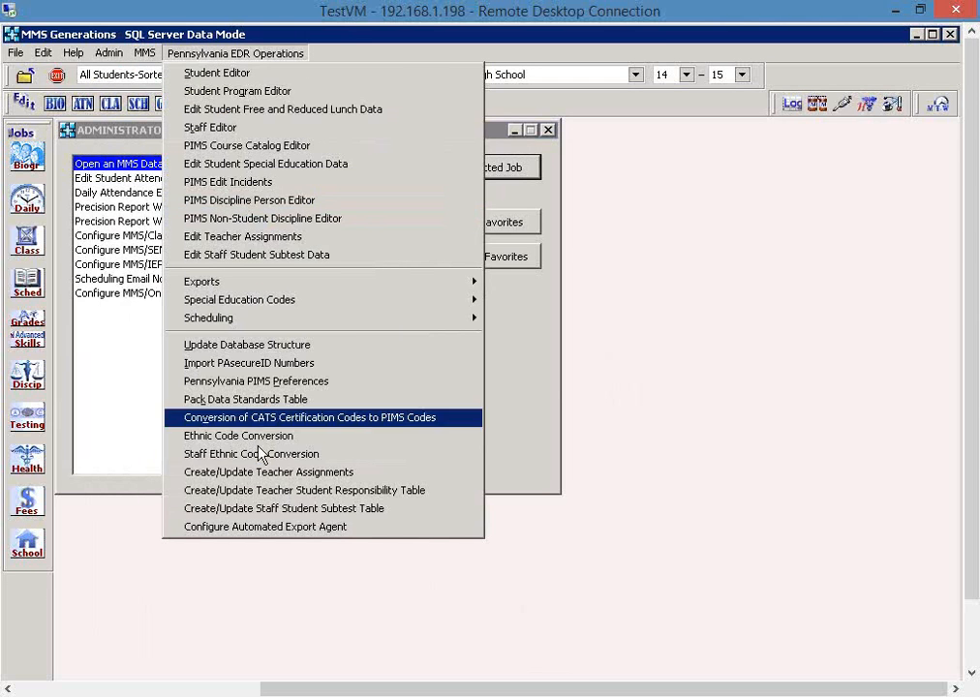
click(371, 476)
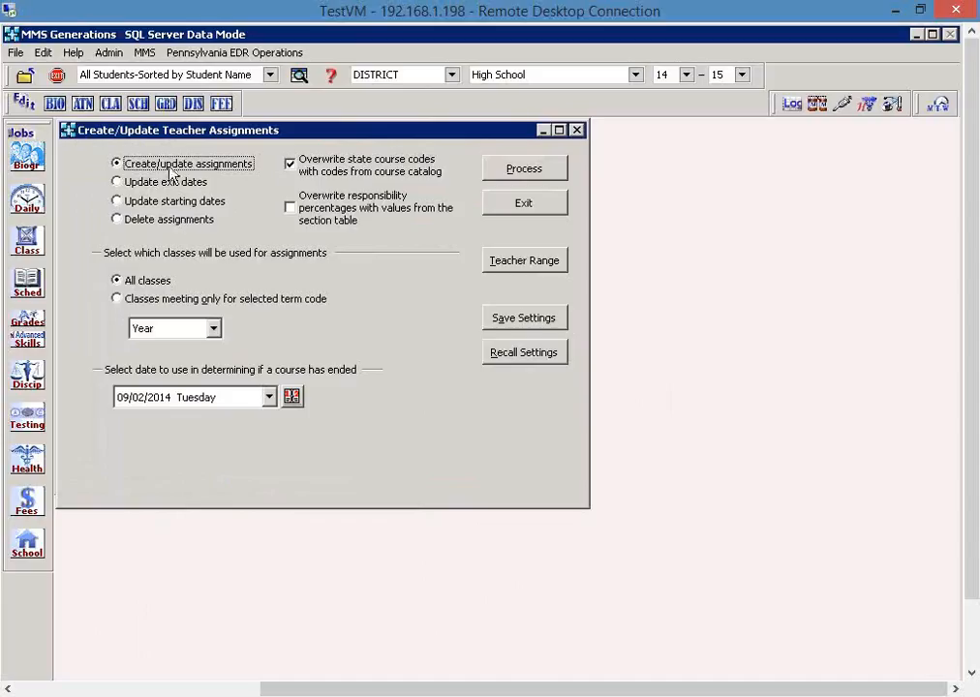
click(508, 206)
- View the options for creating or updating the Teacher Student Responsibility Table, and exit without processing
click(205, 55)
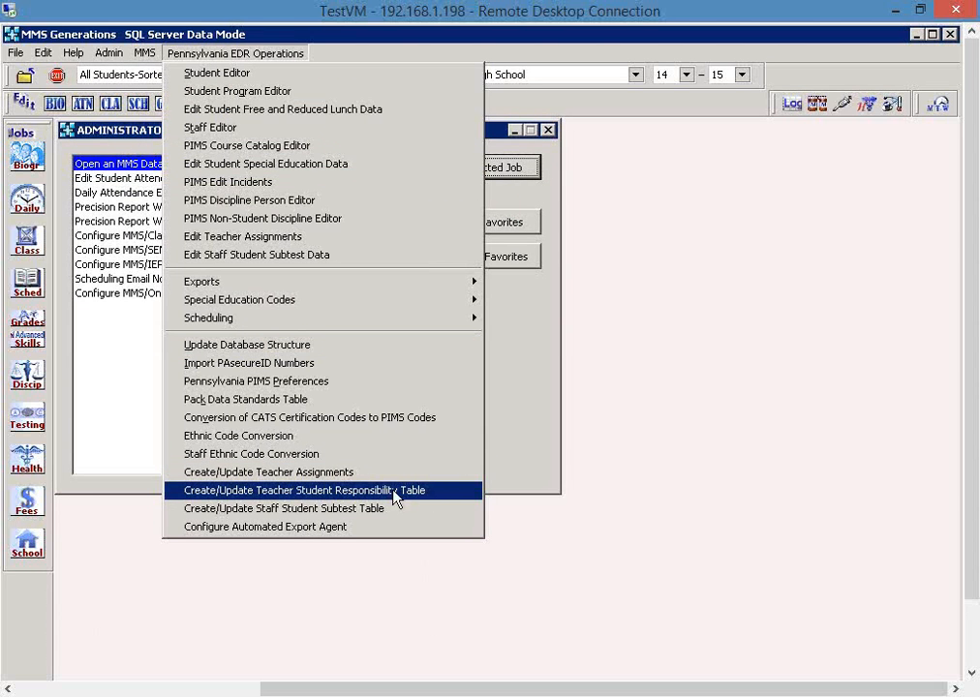
click(442, 491)
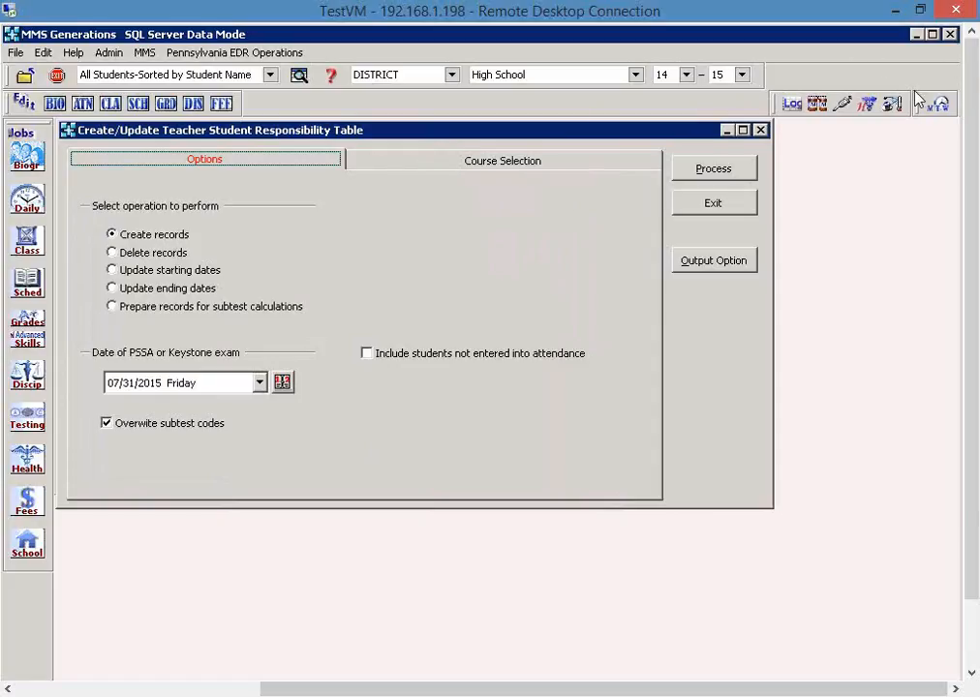
click(714, 203)
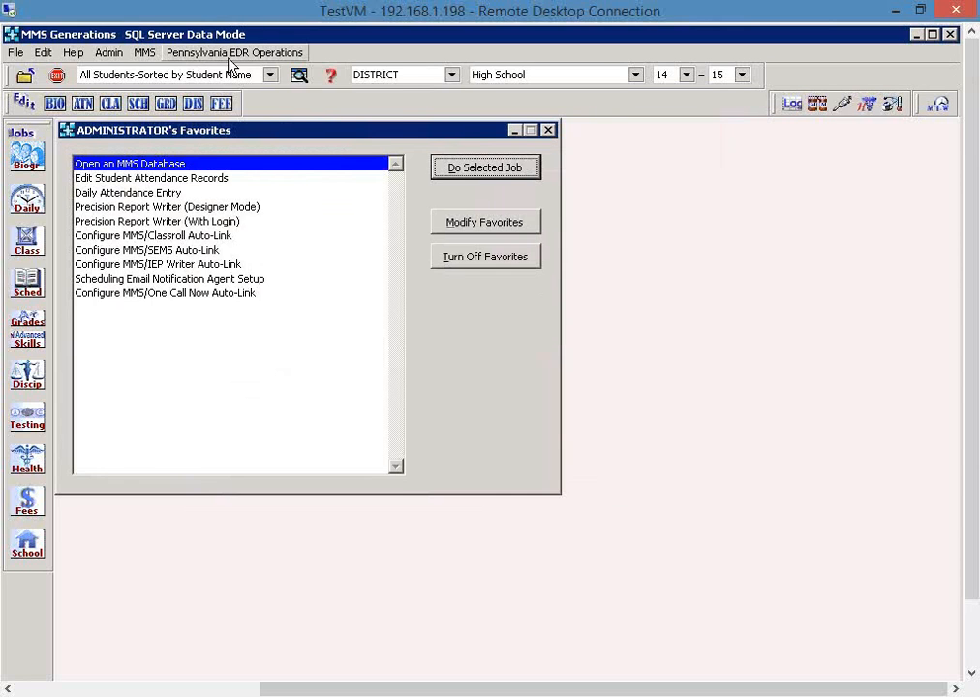
- View the options for creating or updating the Staff Student Subtest Table, and exit without processing
click(232, 53)
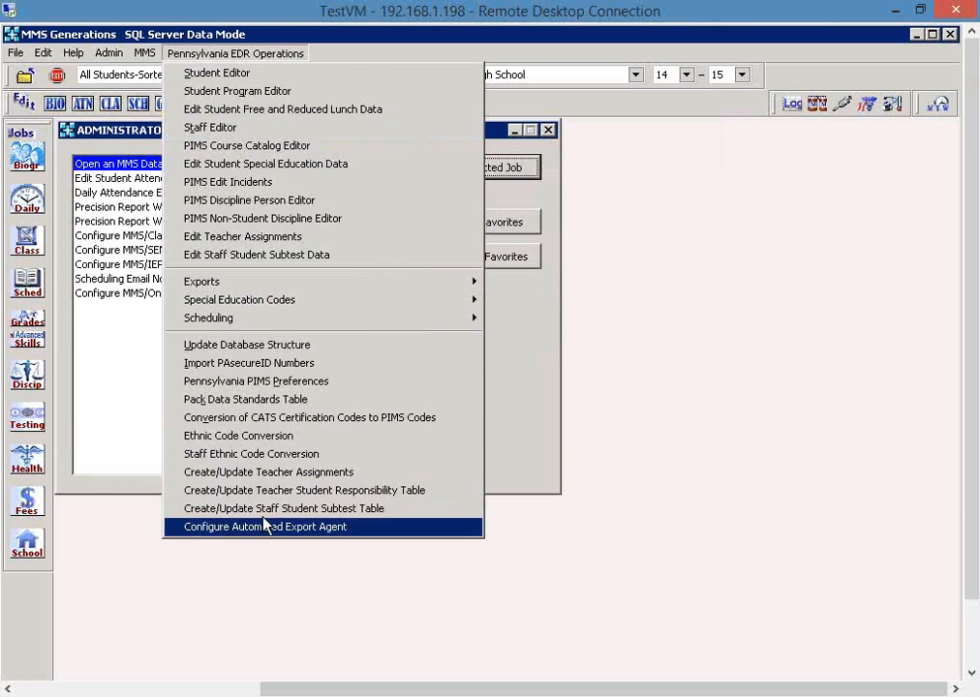
click(407, 510)
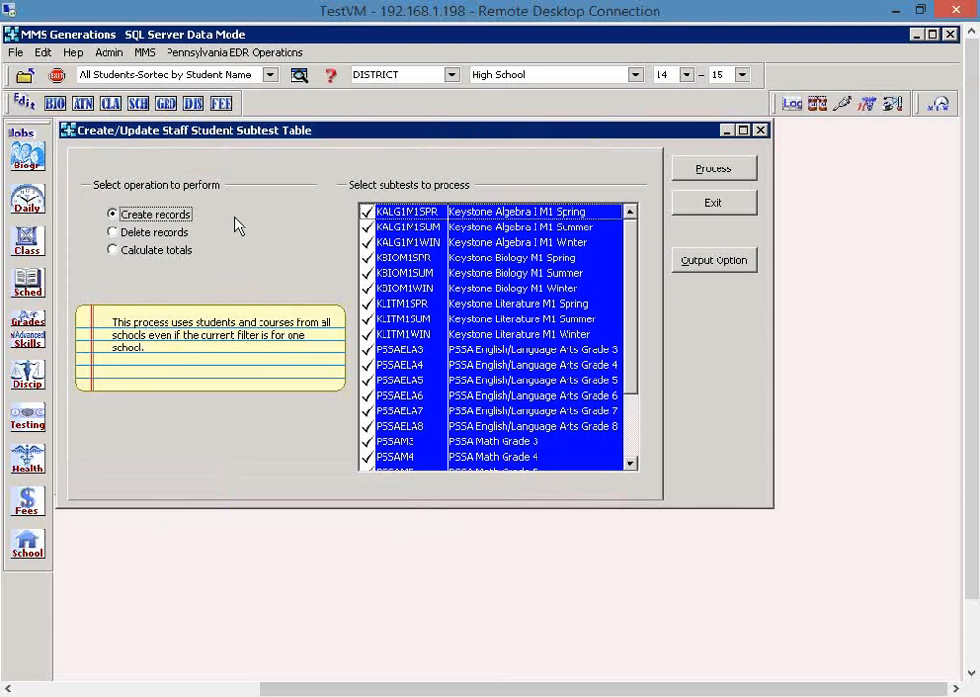
click(705, 207)
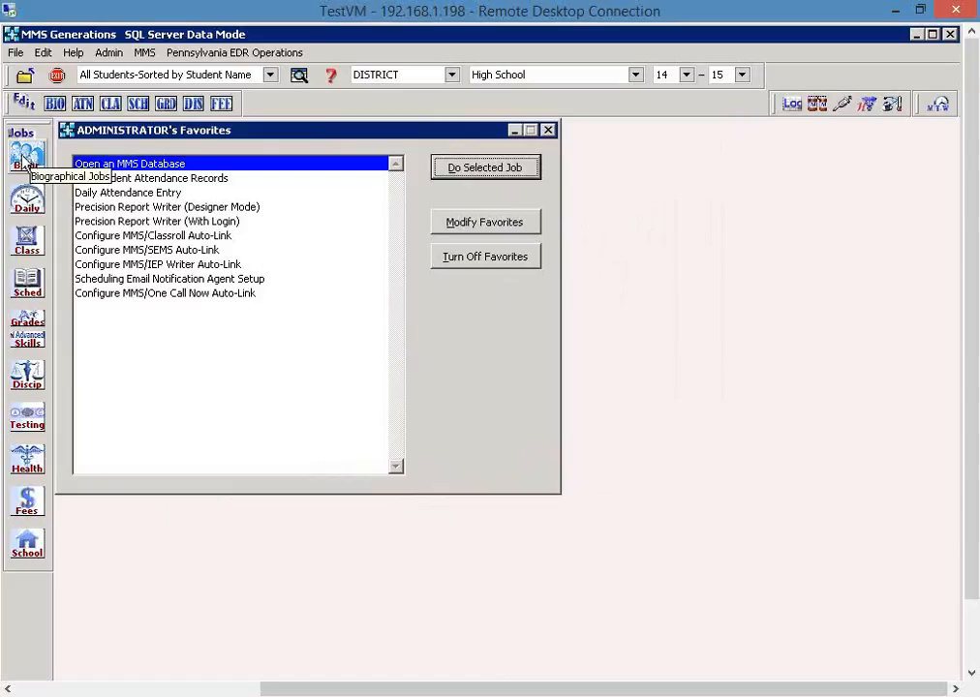
- View a student's active/inactive status settings among the biographical editing jobs, and exit the record
click(24, 158)
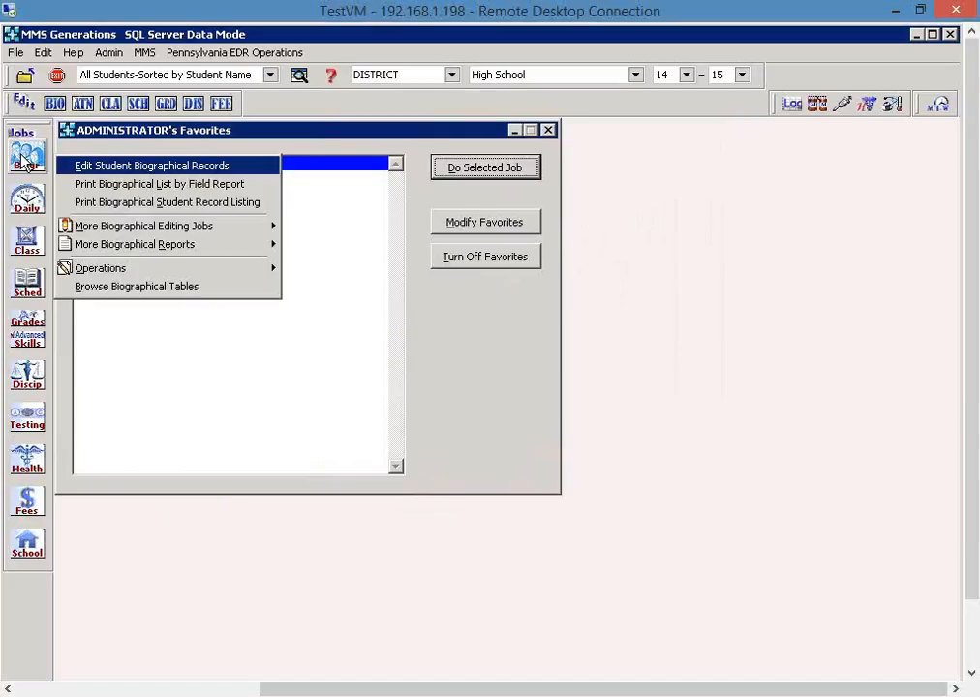
mouse_move(147, 227)
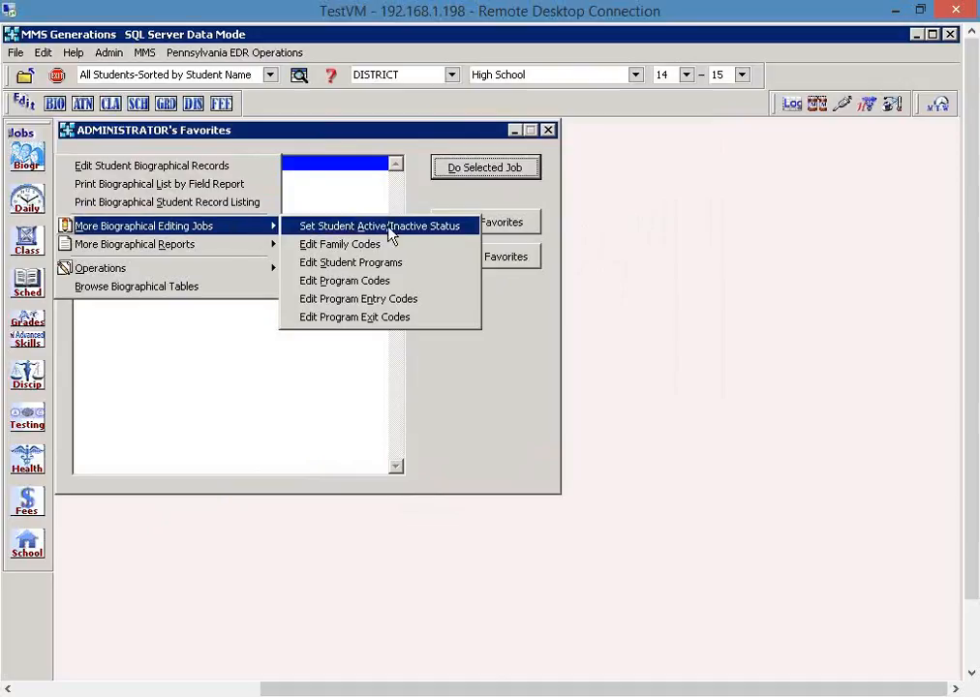
click(466, 229)
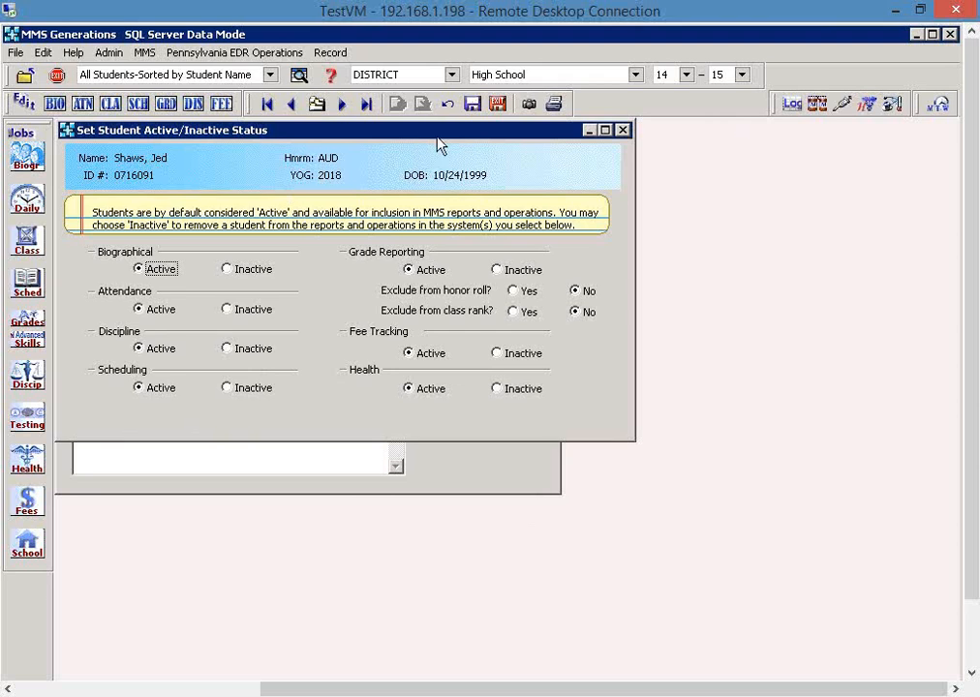
click(498, 105)
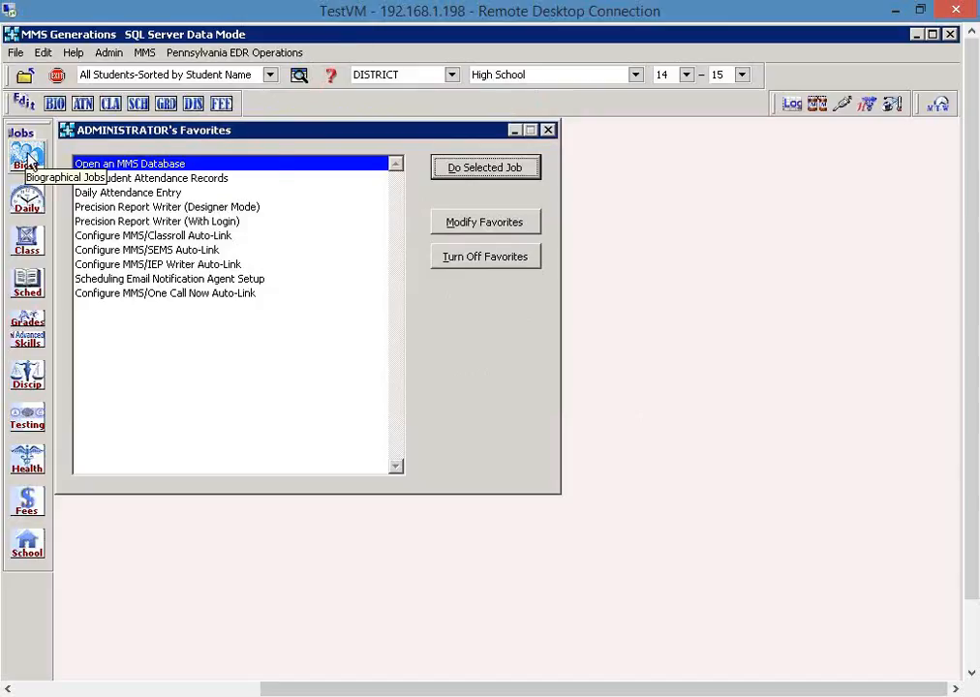
- Generate a preview of the Biographical List by Field Report for the SCH_FLAG field
click(25, 157)
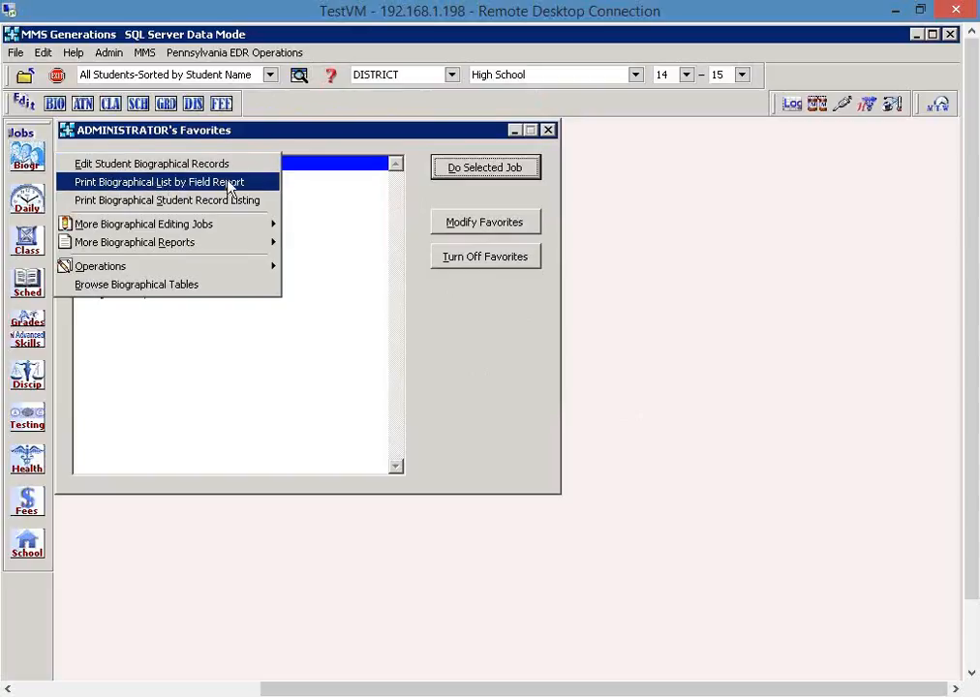
click(262, 191)
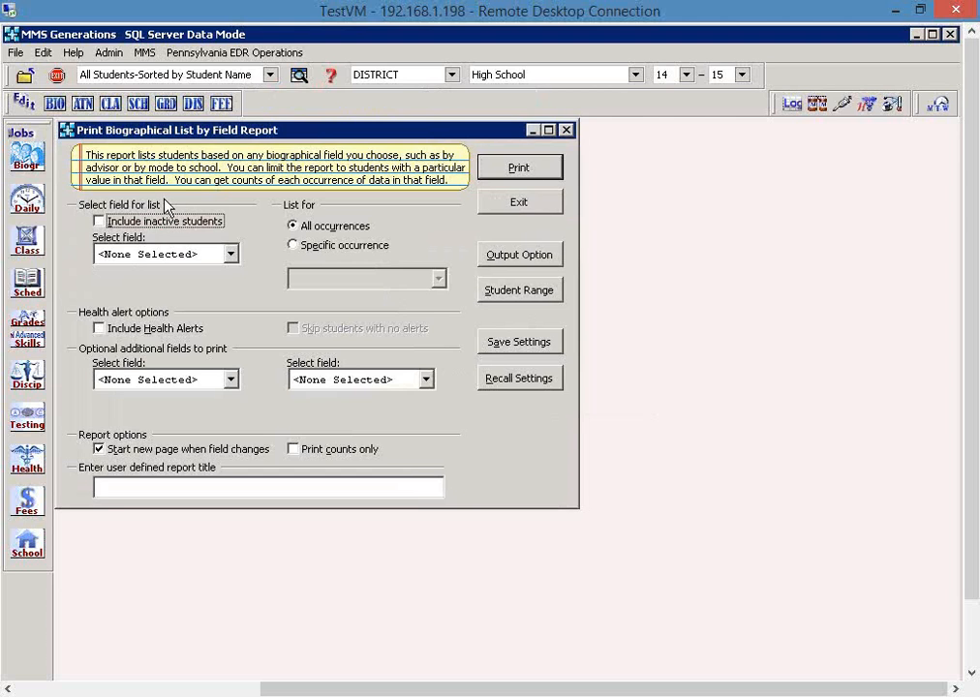
click(231, 254)
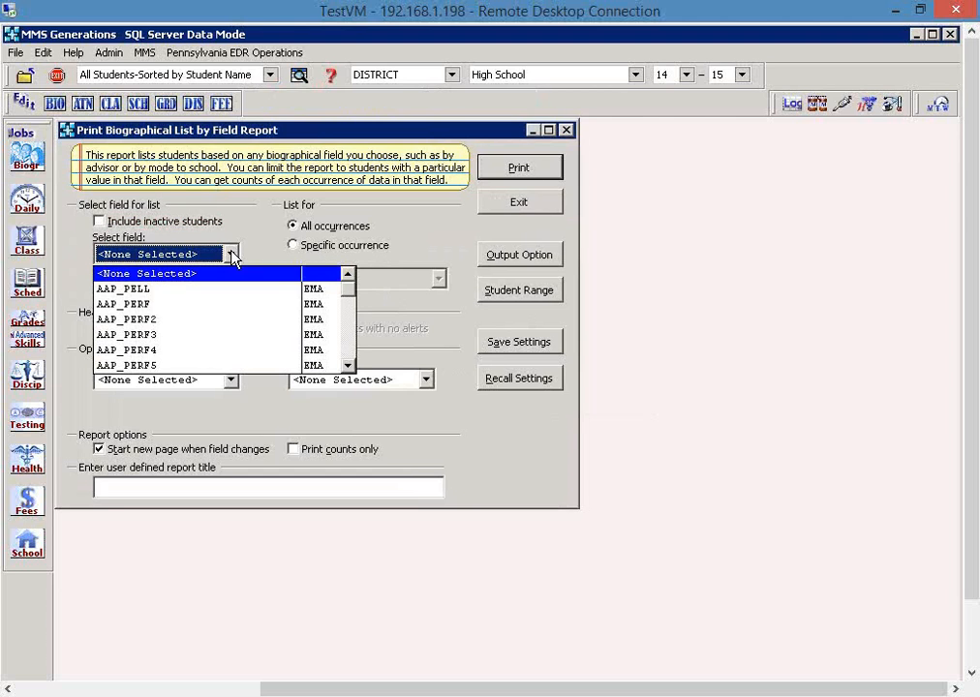
key(s)
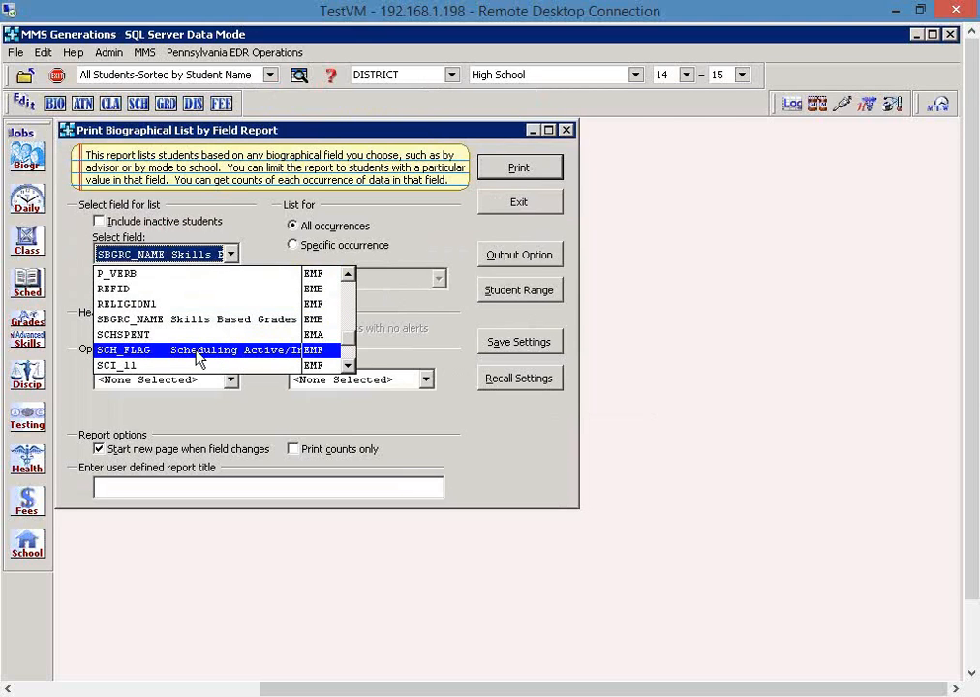
click(262, 354)
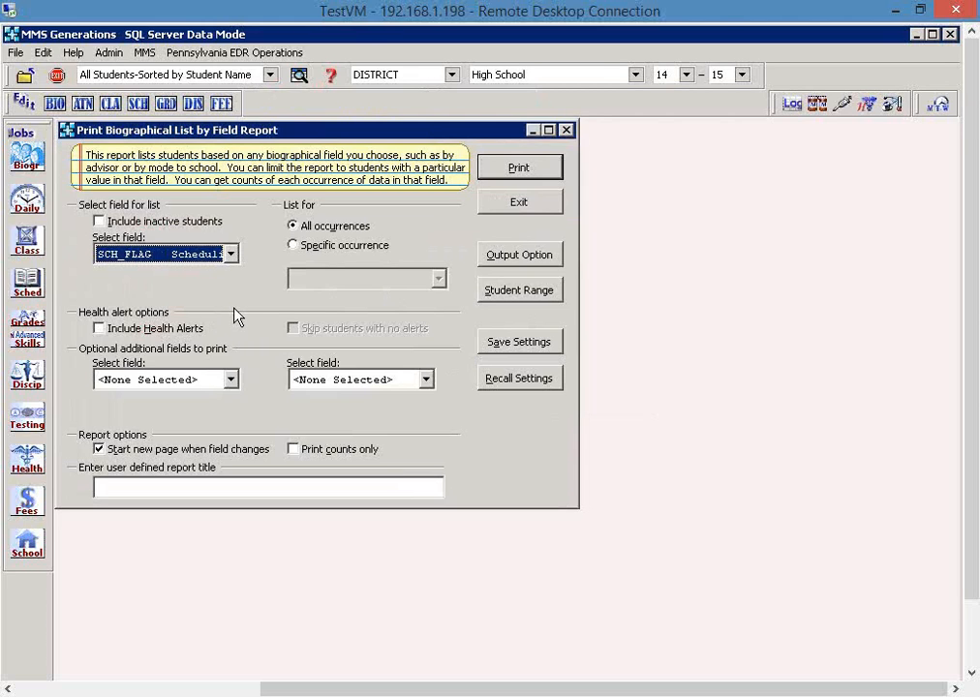
click(520, 169)
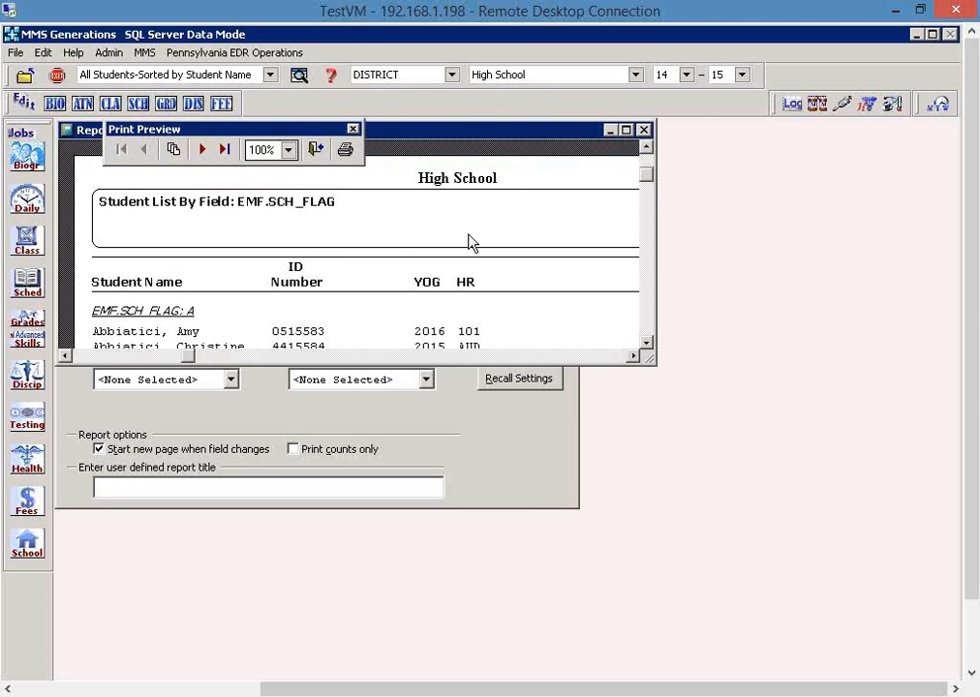
- Page through the maximized report preview to check the students' SCH_FLAG values, and exit the preview and the report setup
click(626, 128)
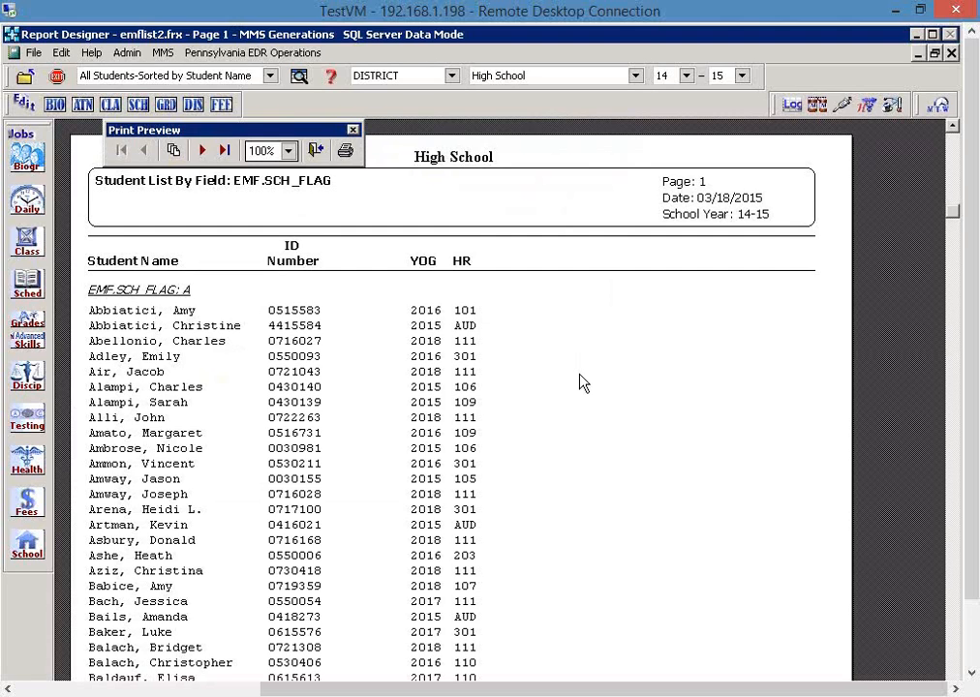
click(202, 150)
click(202, 151)
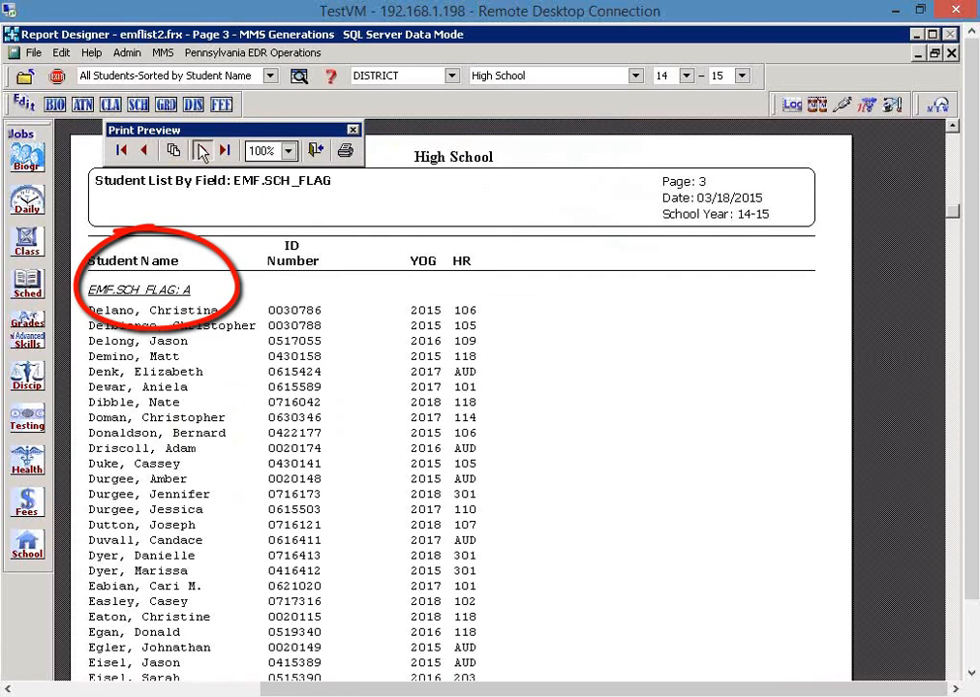
click(202, 151)
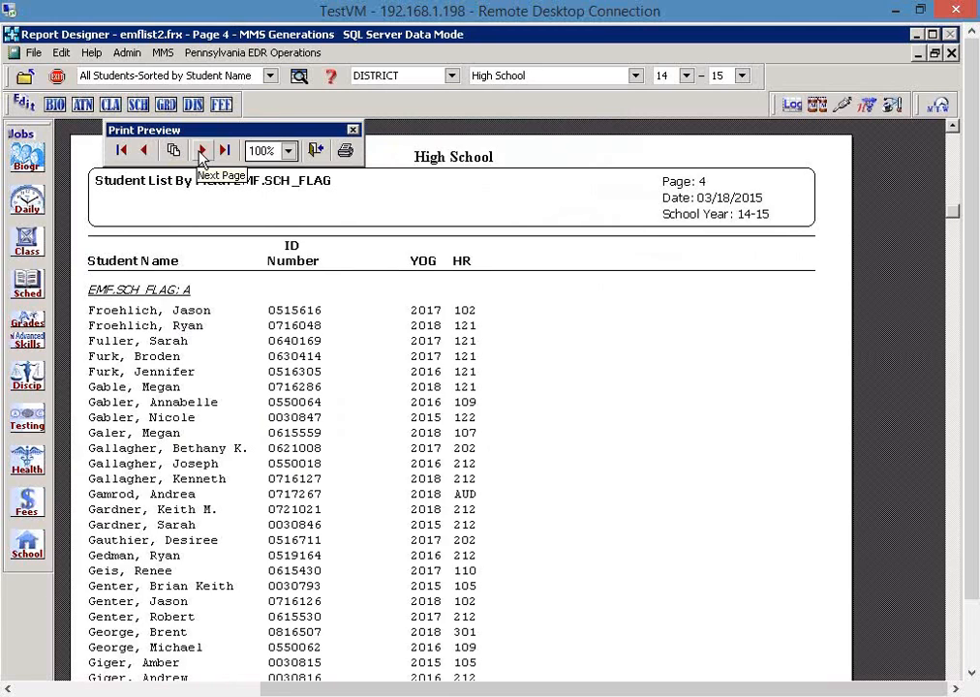
click(203, 151)
click(202, 150)
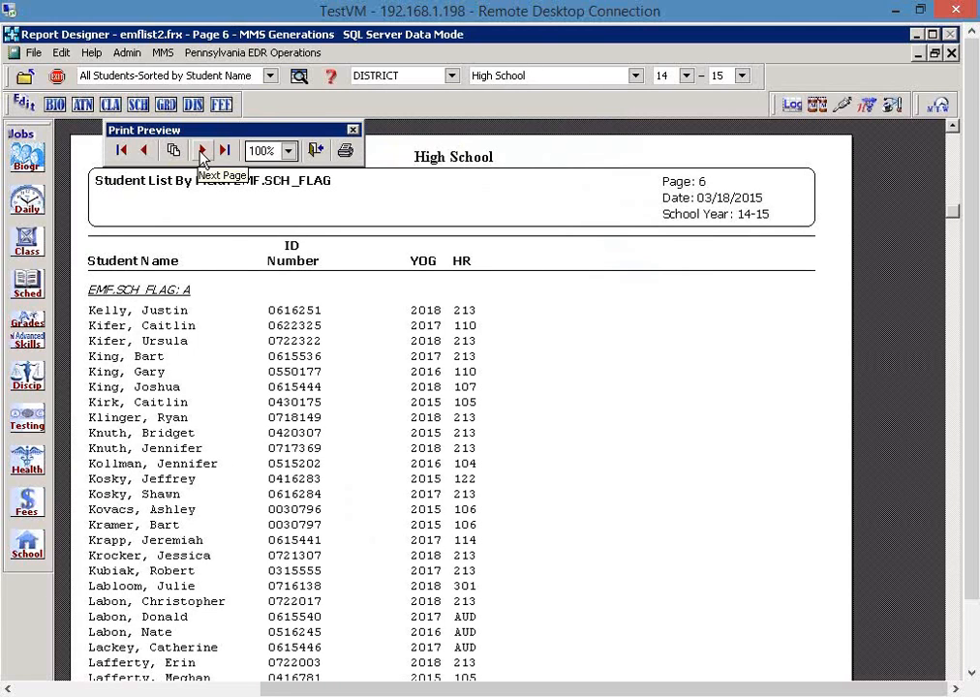
click(202, 150)
click(203, 150)
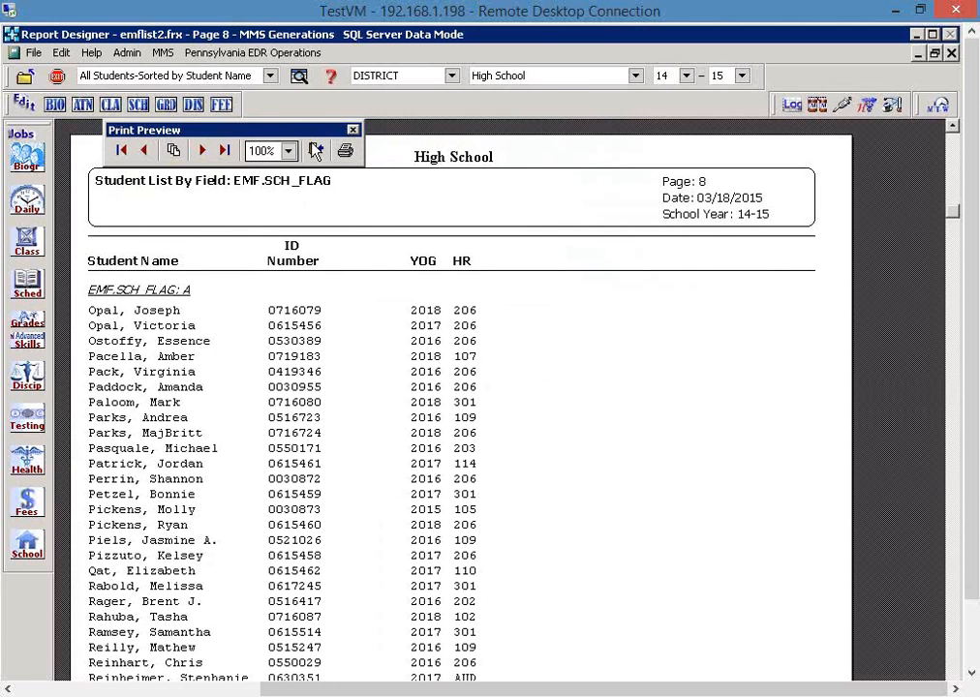
click(316, 150)
click(518, 202)
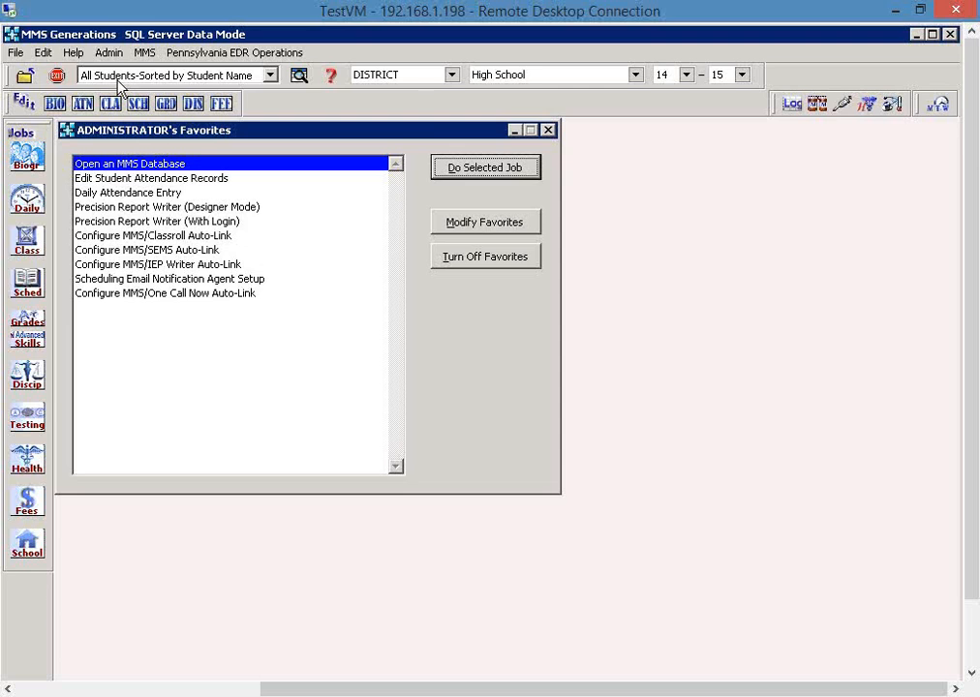
- Set the Teacher Student Responsibility Table operation to prepare records for subtest calculations, including students not entered into attendance, with default calendar 001 - District
click(255, 54)
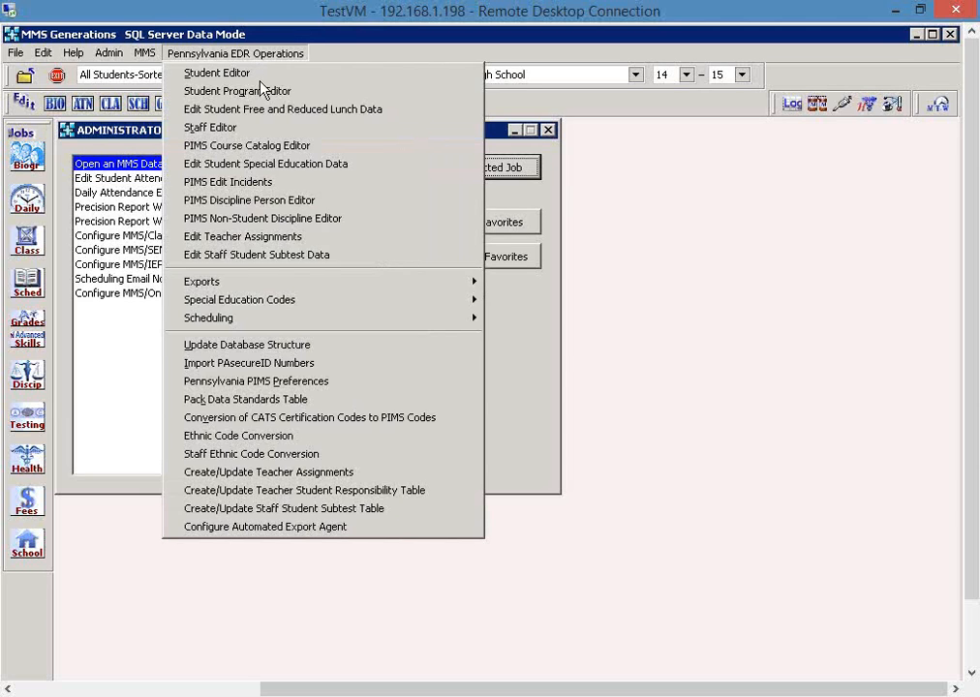
click(440, 496)
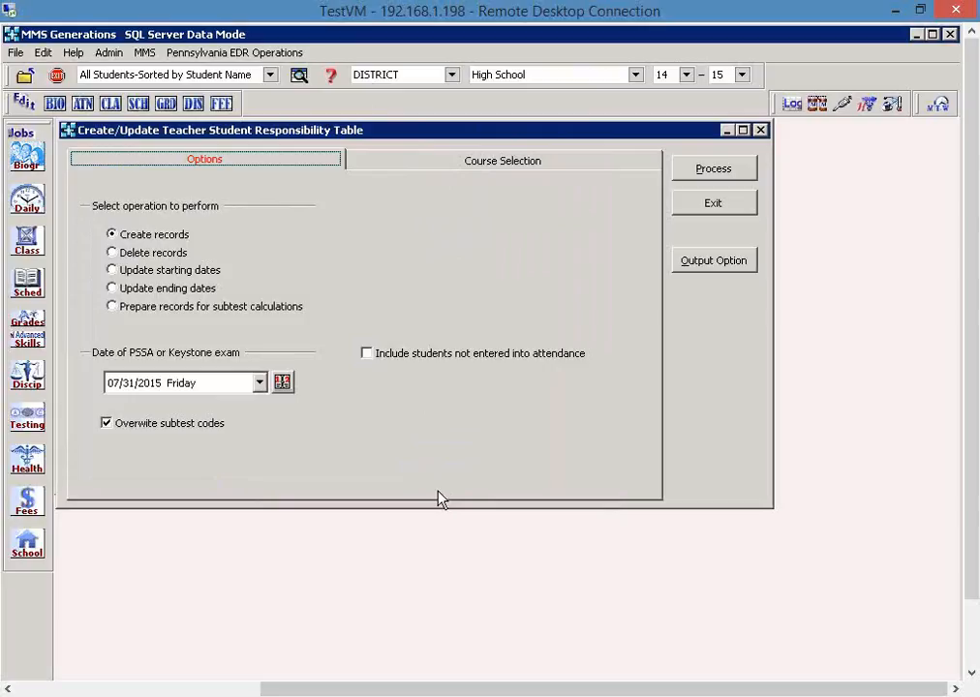
click(270, 308)
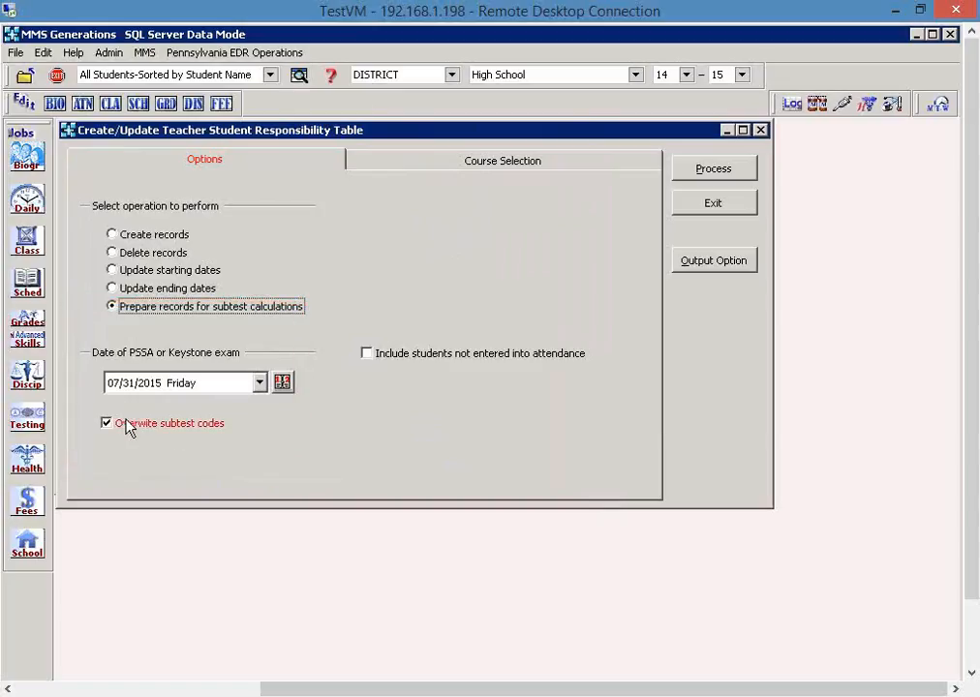
click(367, 354)
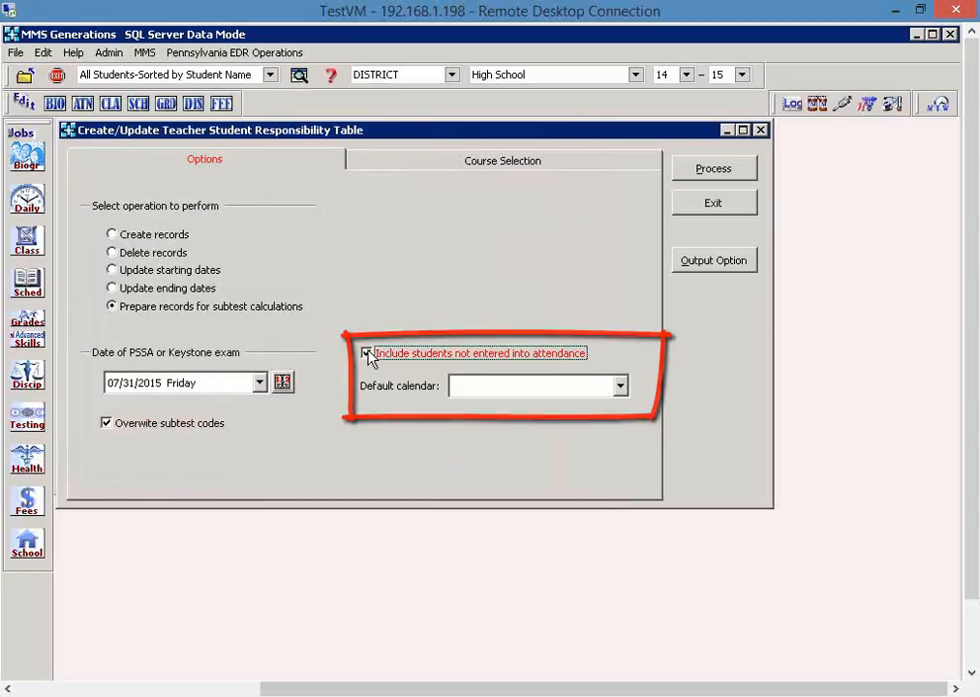
click(623, 388)
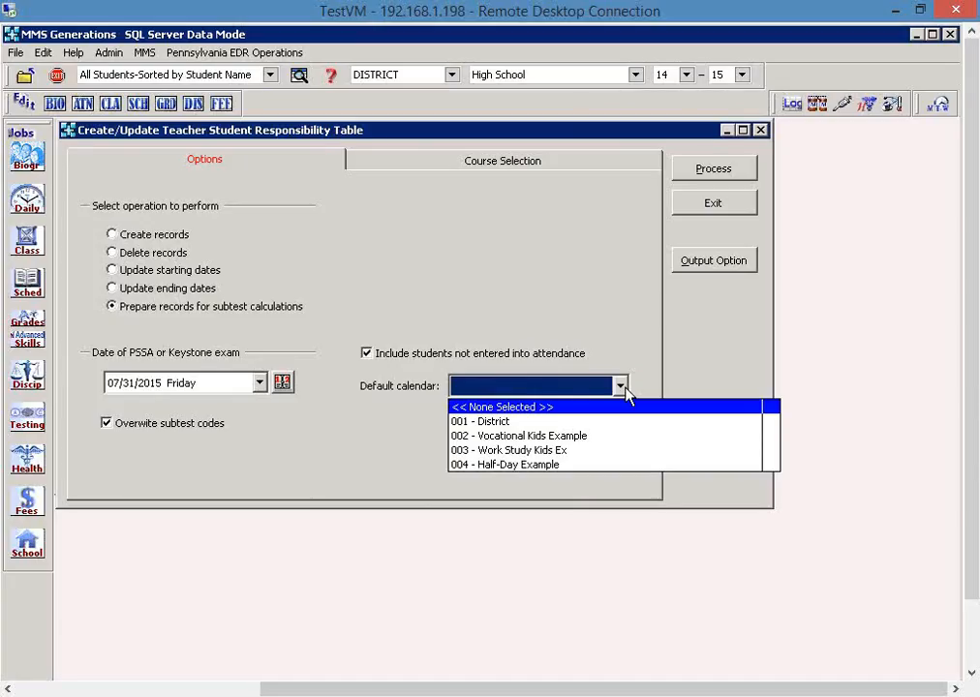
click(607, 422)
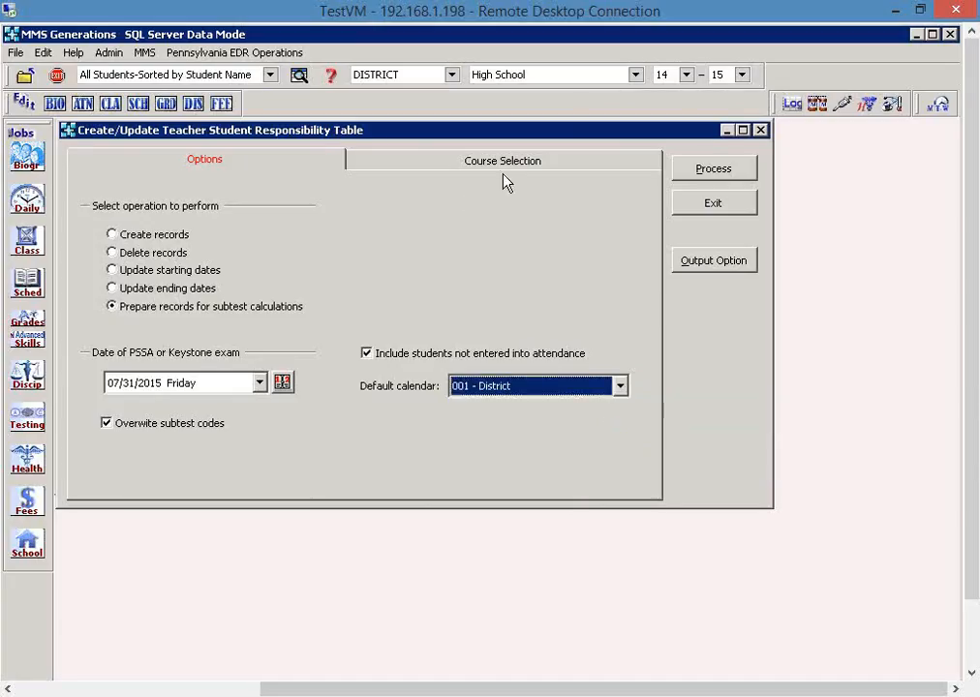
- Build the list of courses and sections for limiting the responsibility table updates, and return to the operation options
click(507, 162)
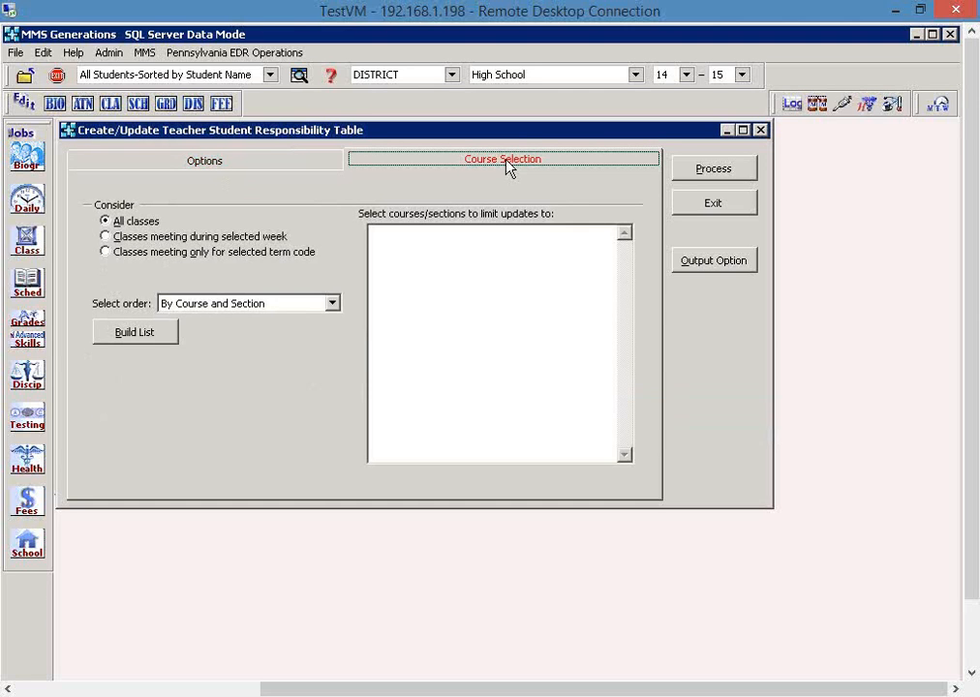
click(152, 335)
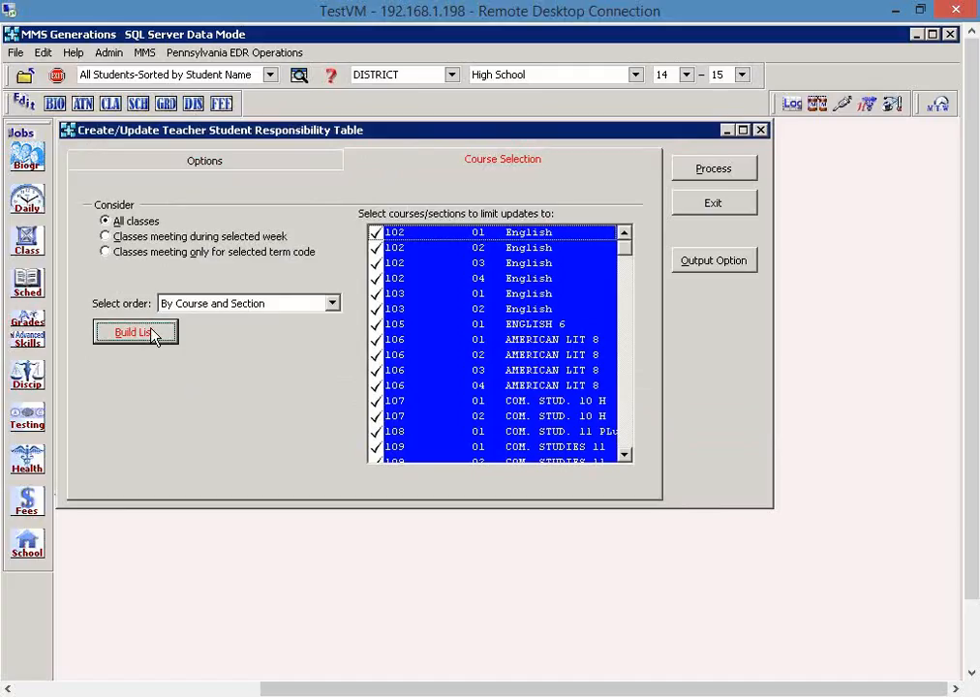
click(206, 161)
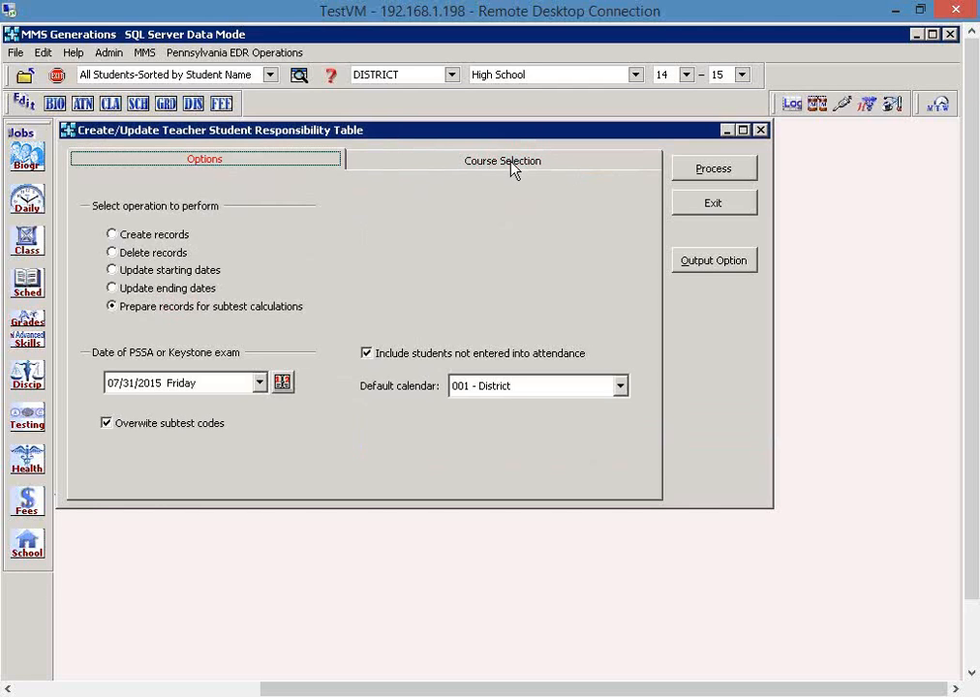
- Compare the settings for deleting records and preparing records for subtest calculations, and exit the responsibility table operation without processing
click(171, 254)
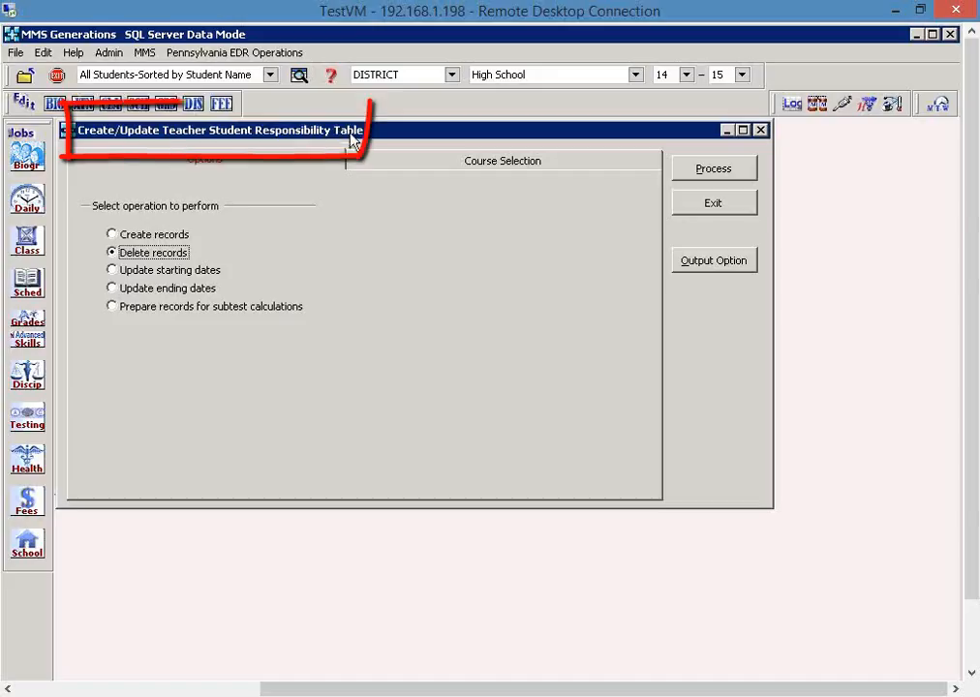
click(243, 307)
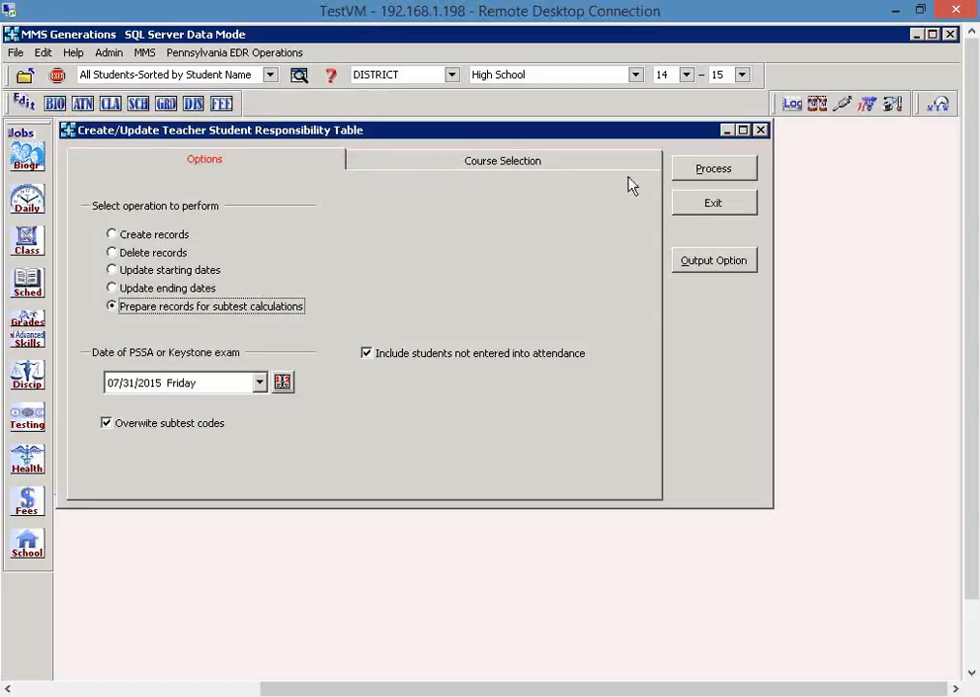
click(129, 254)
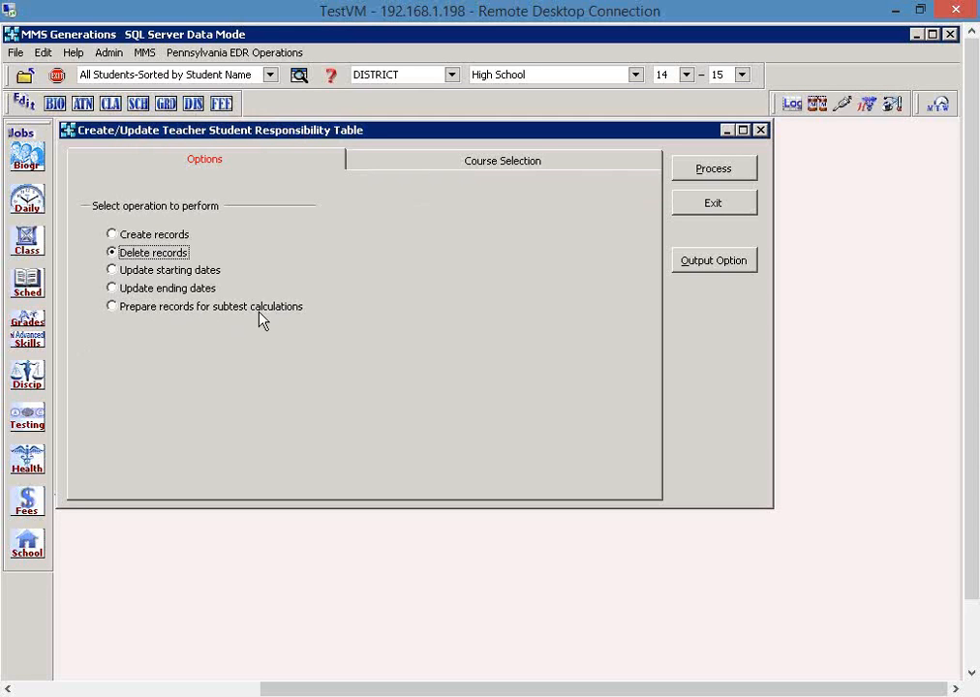
click(693, 203)
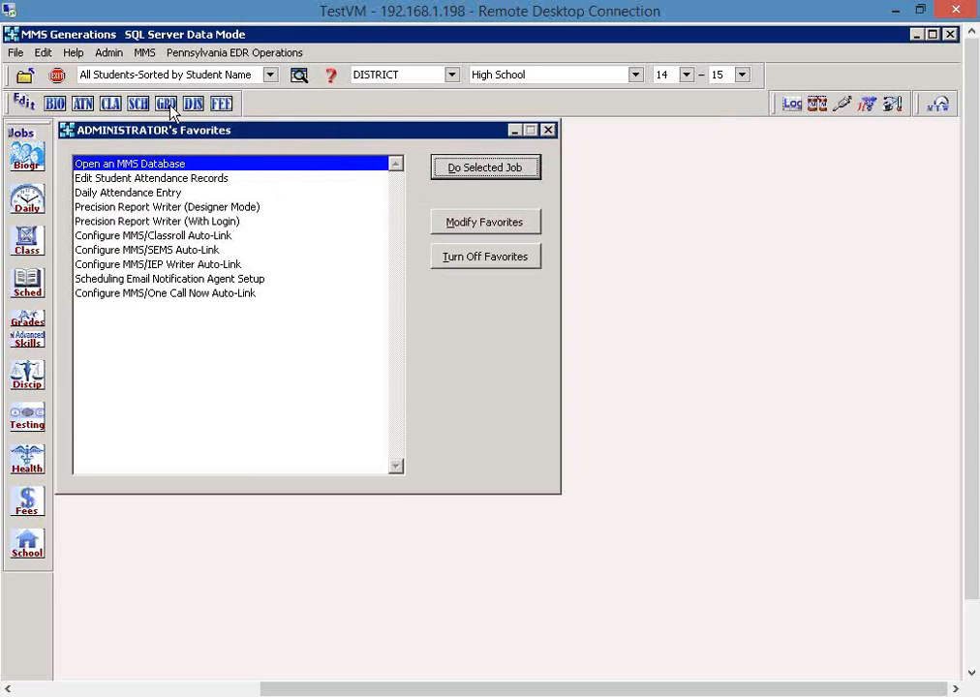
- Reopen the Staff Student Subtest Table operation to review its operations and subtests, and exit without processing
click(229, 55)
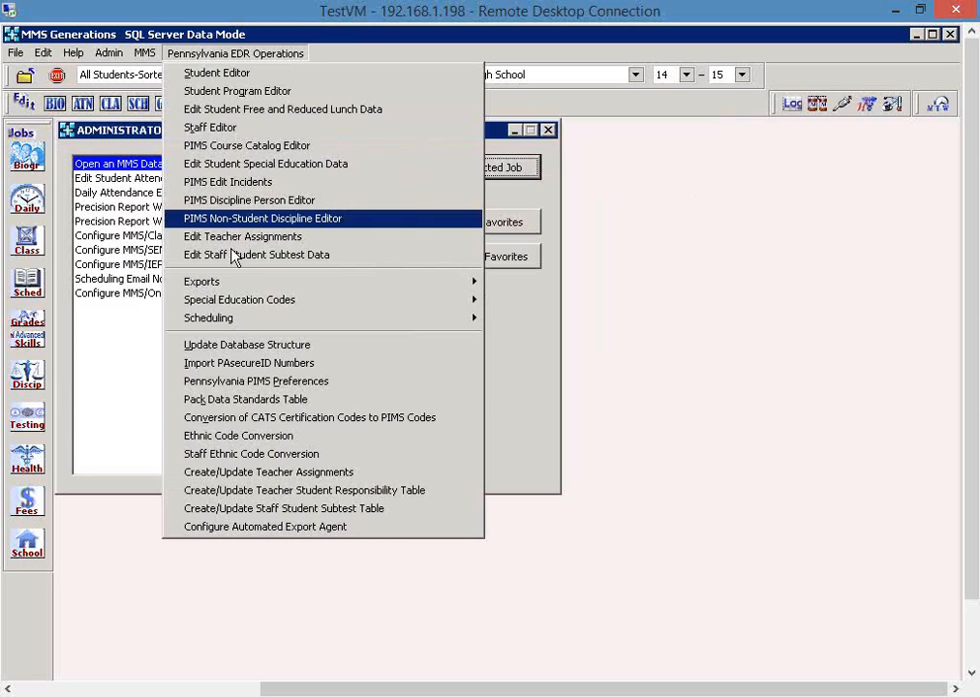
click(408, 514)
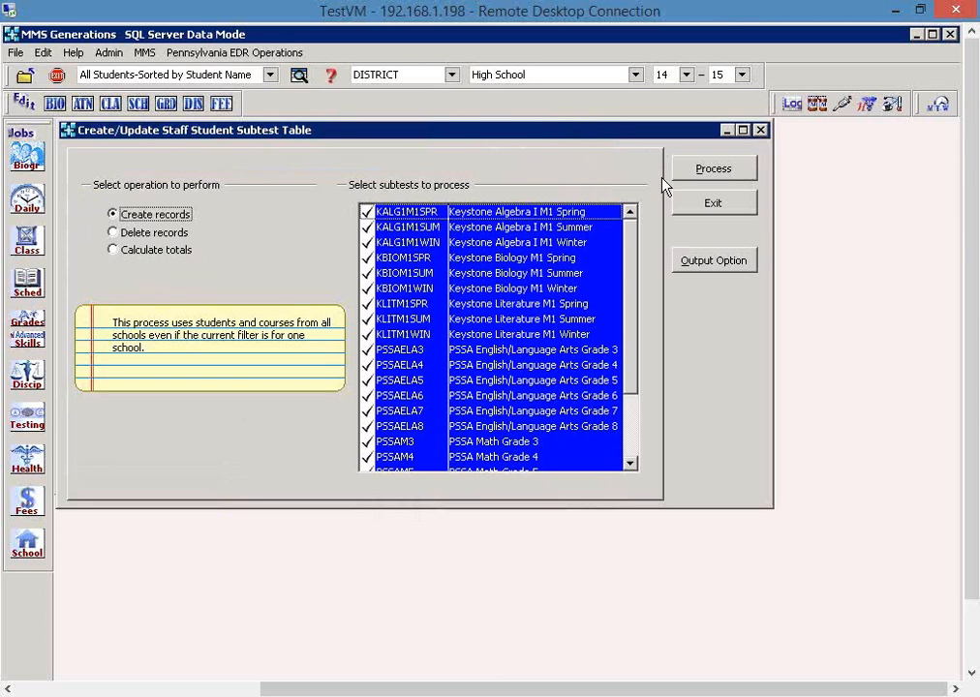
click(713, 203)
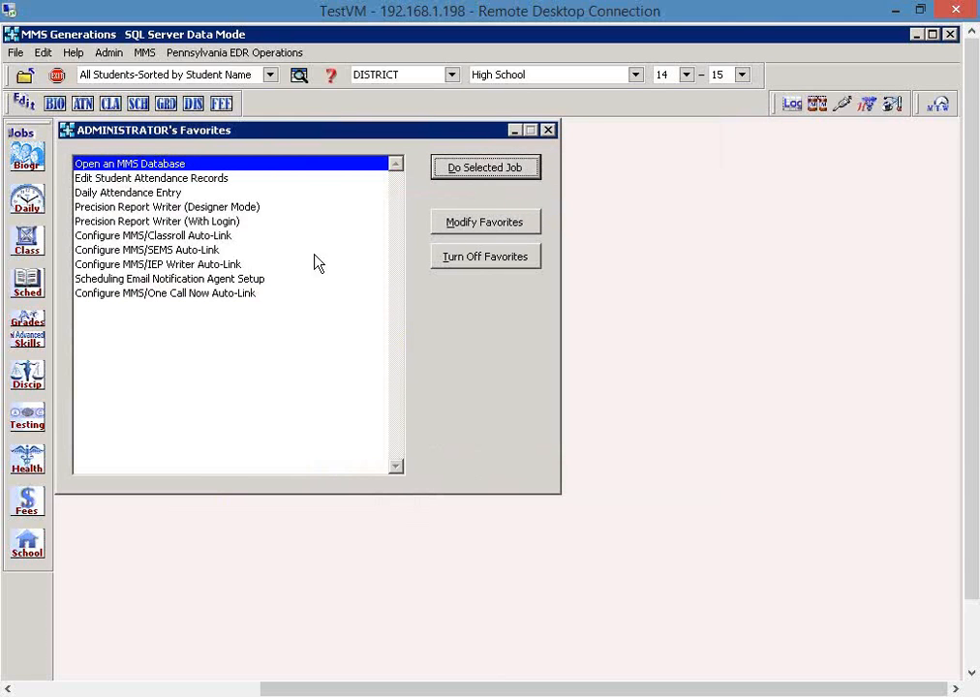
- Review the base responsibility list for subtest PSSAELA3 in the Staff Student Subtest Data editor, returning to the subtest selection before saving and exiting
click(248, 56)
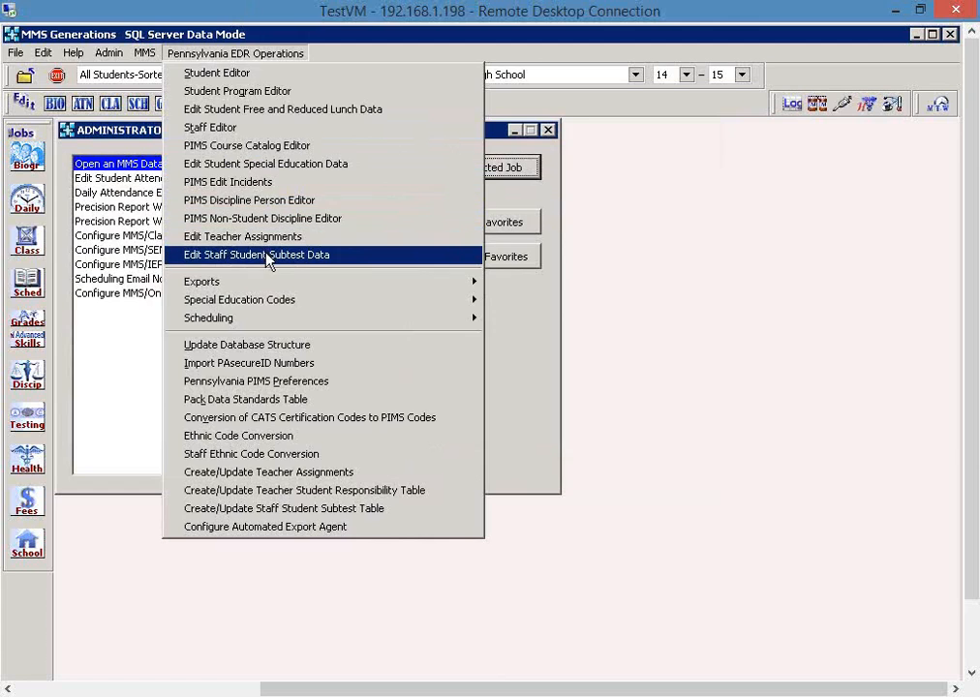
click(355, 257)
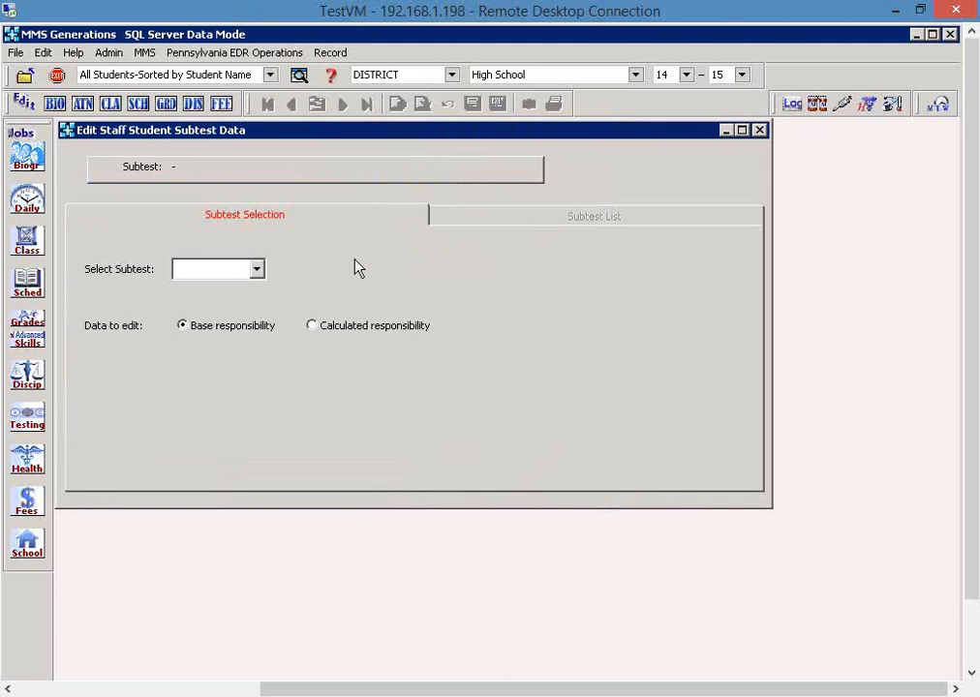
click(257, 271)
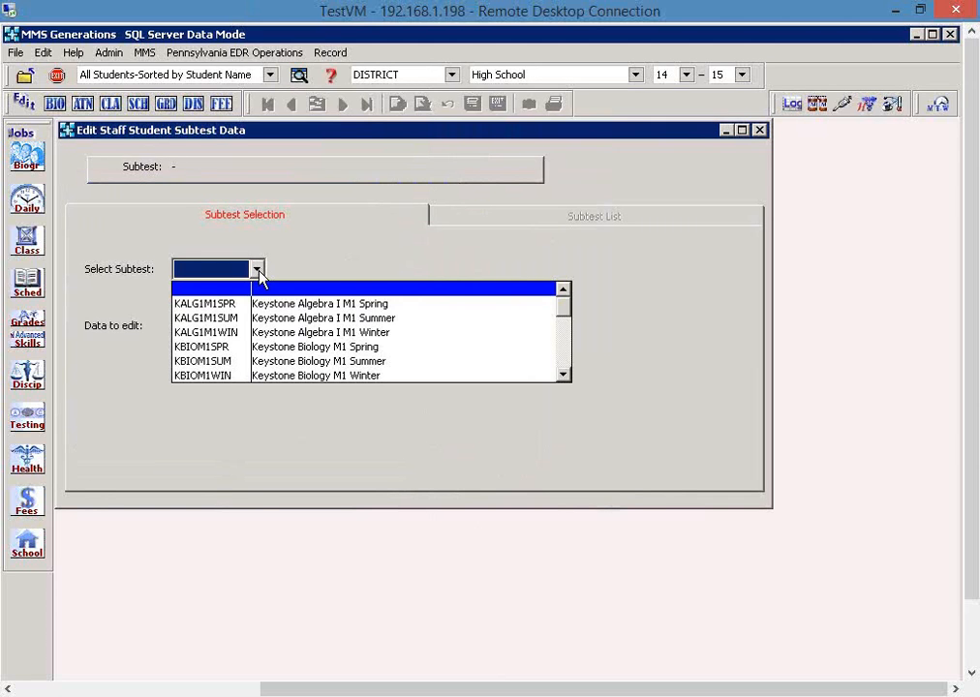
click(563, 365)
click(462, 346)
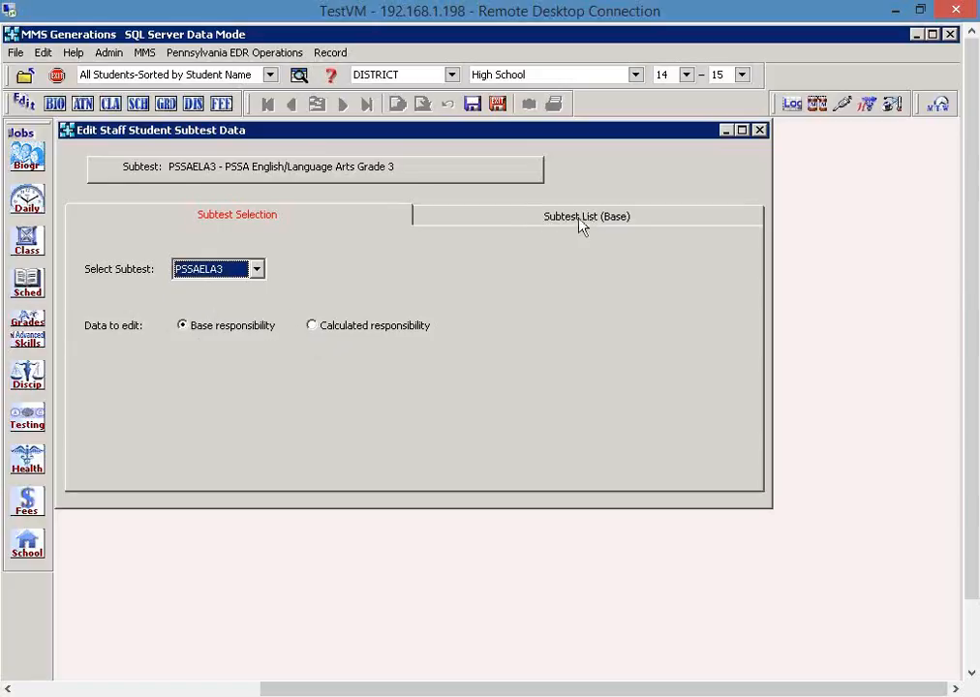
click(653, 222)
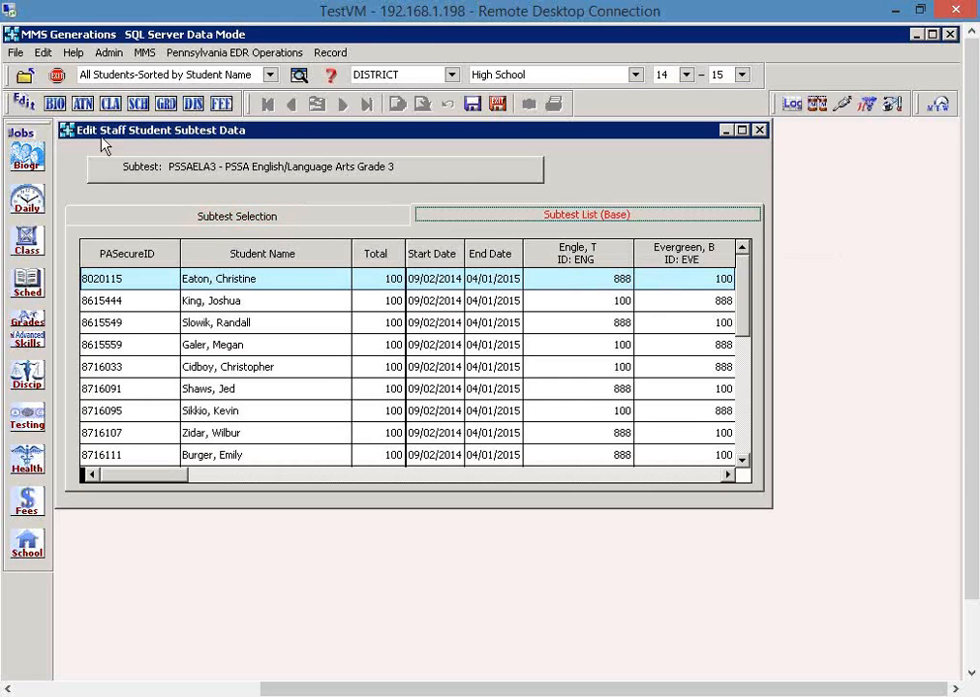
click(252, 218)
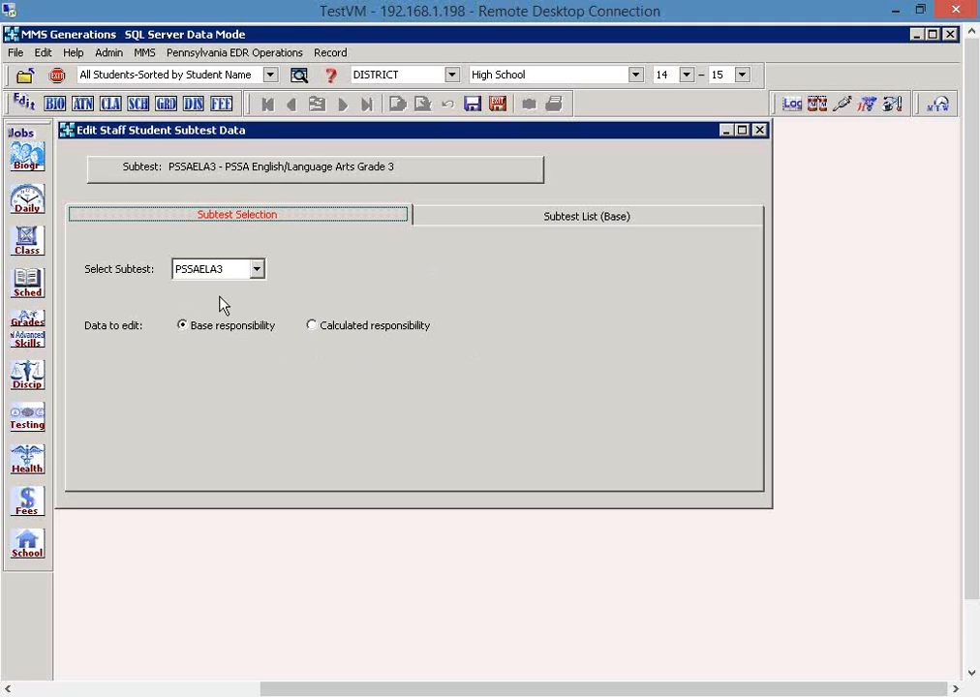
click(497, 104)
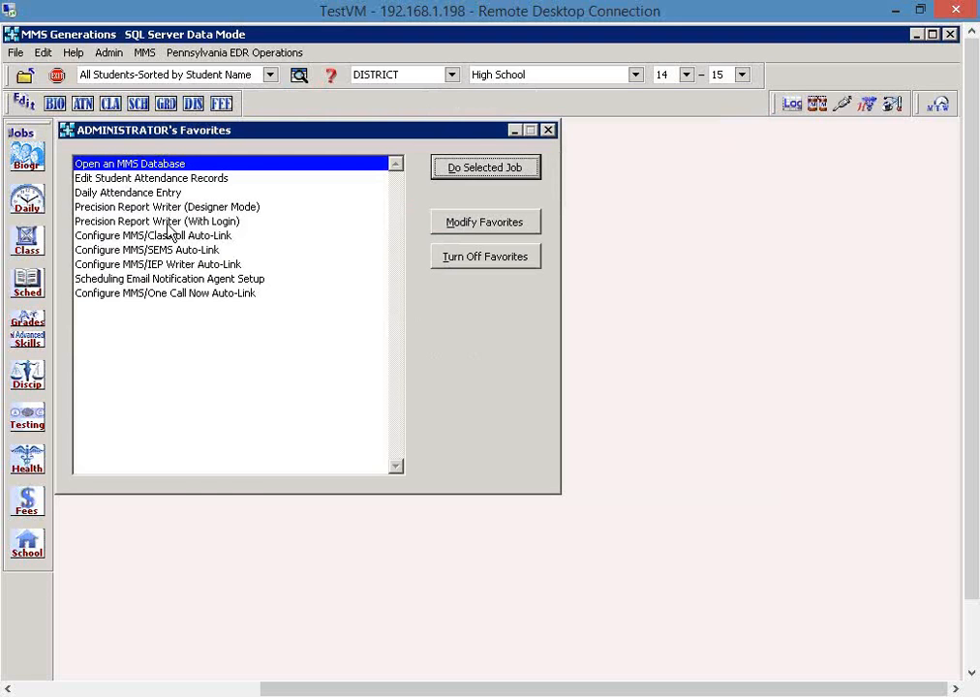
- Check the High School 14-15 attendance setup in the Database Configuration, including the withdrawal date preference, and accept the configuration
click(110, 53)
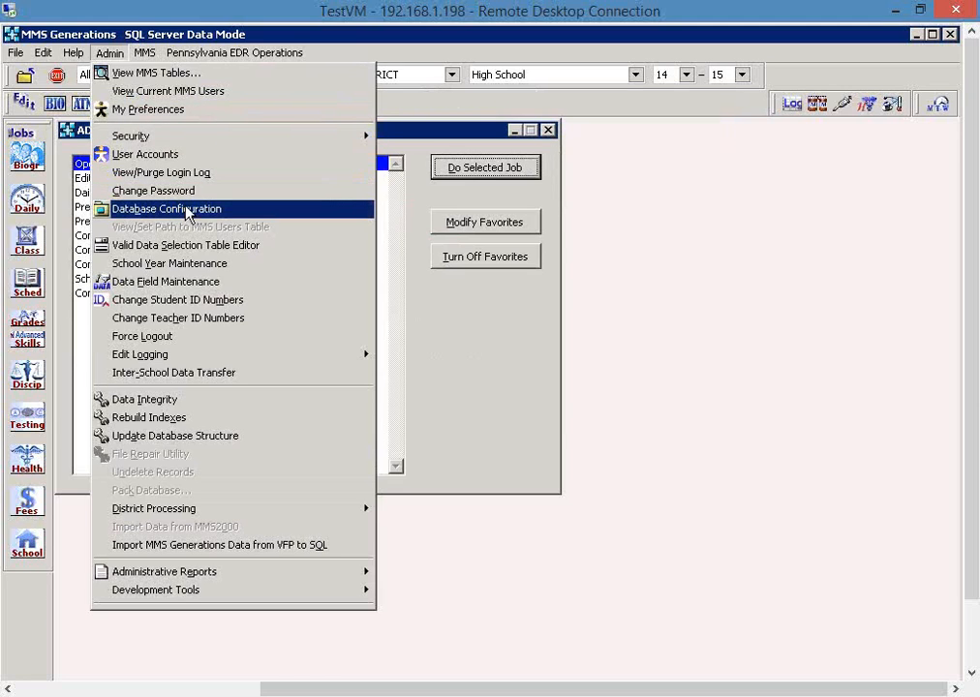
click(243, 218)
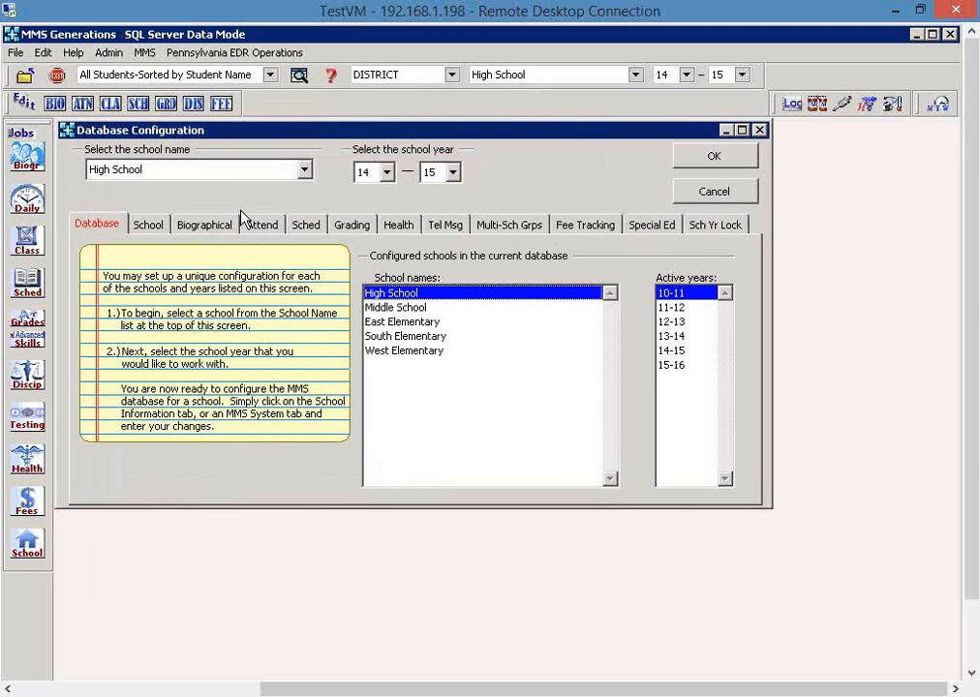
click(264, 226)
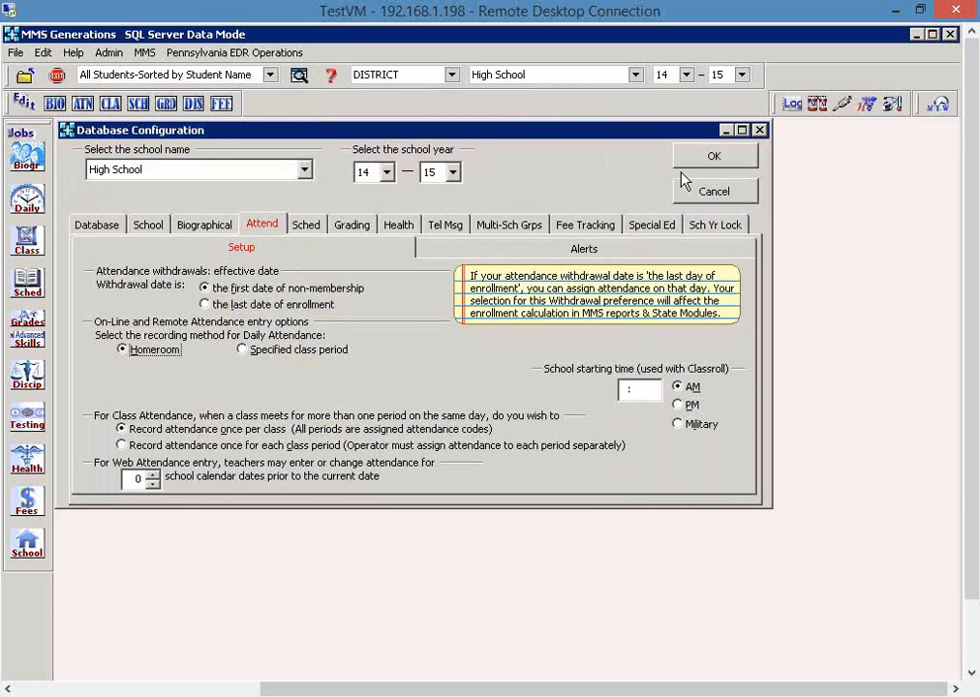
click(699, 155)
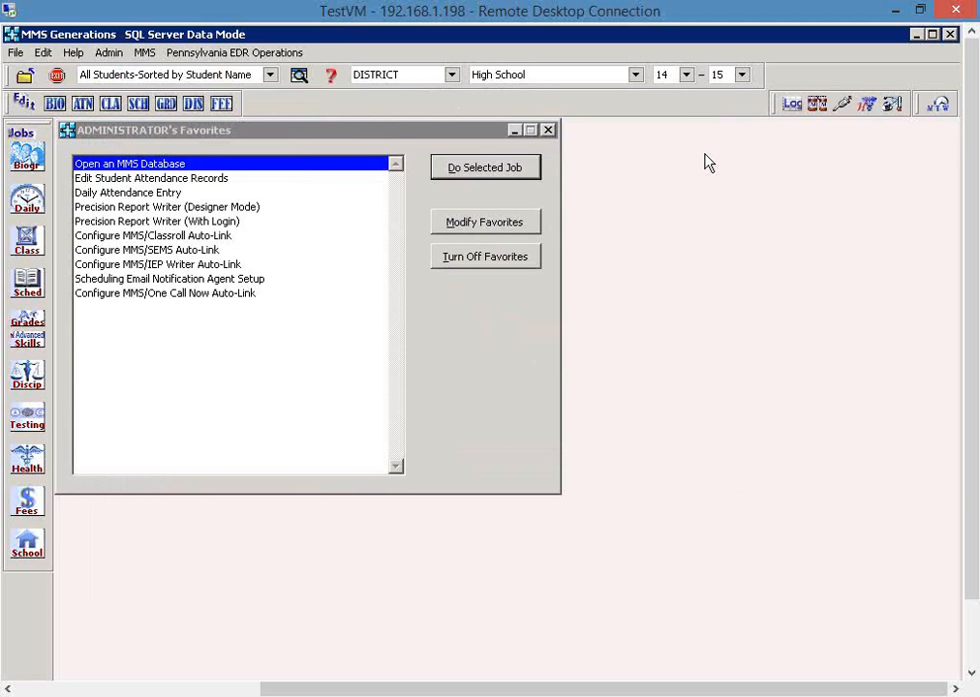
- Select the Calculate totals operation for the Staff Student Subtest Table, review it with all subtests selected, and exit without processing
click(238, 53)
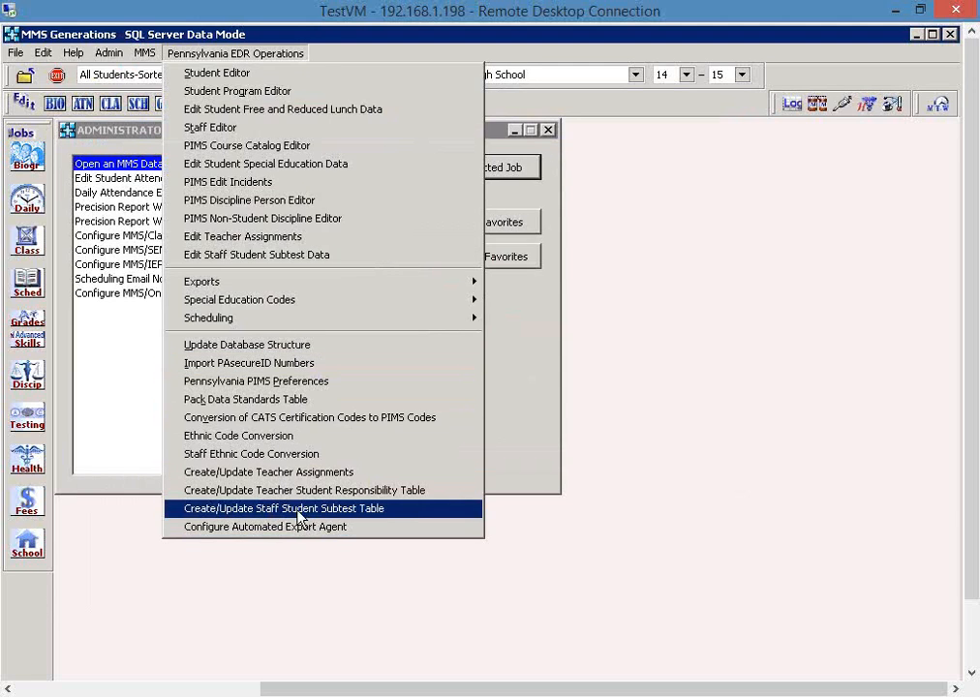
click(390, 509)
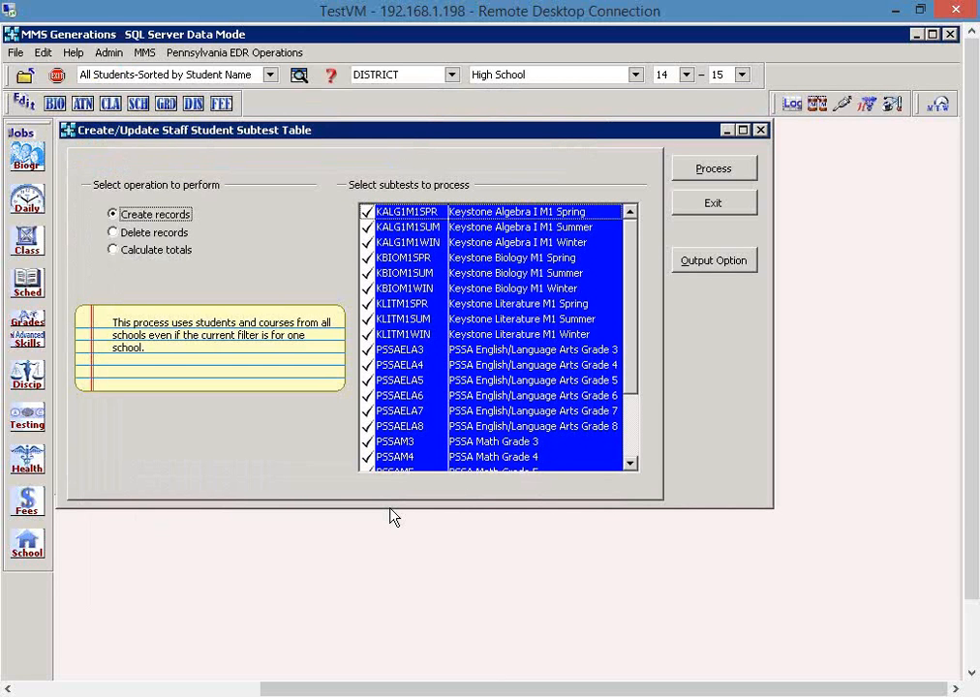
click(169, 254)
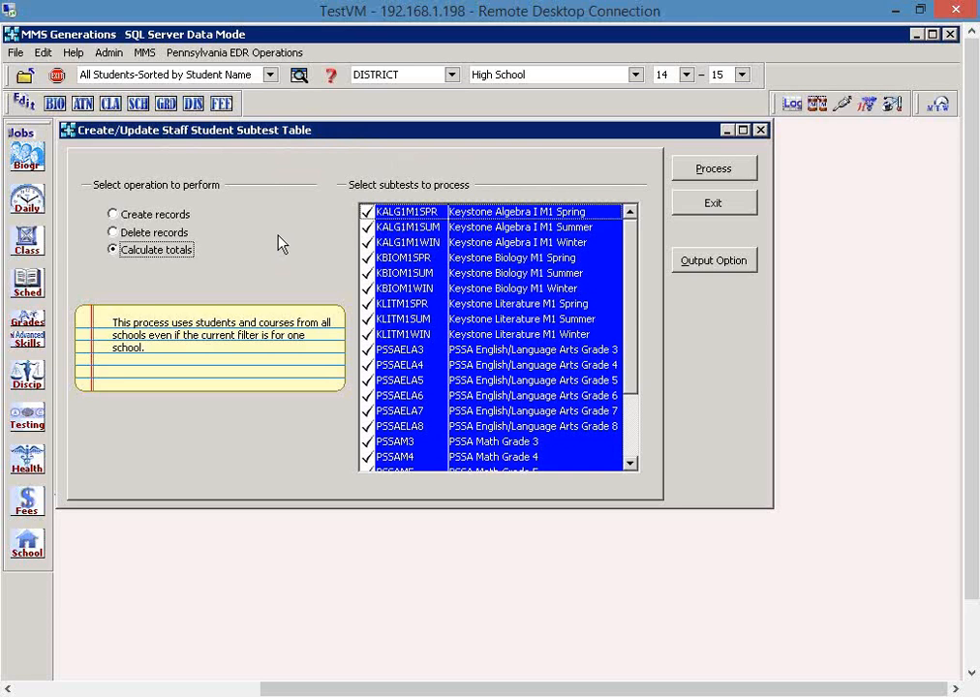
click(683, 203)
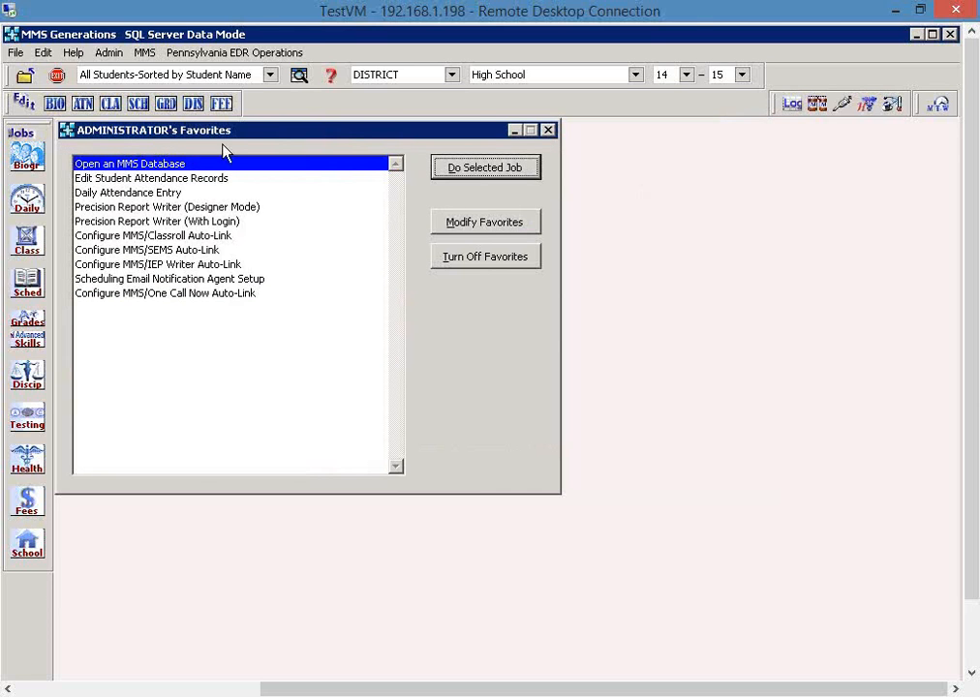
- Examine the calculated responsibility list for subtest PSSAELA3 in the Staff Student Subtest Data editor, comparing it with the selection options
click(233, 53)
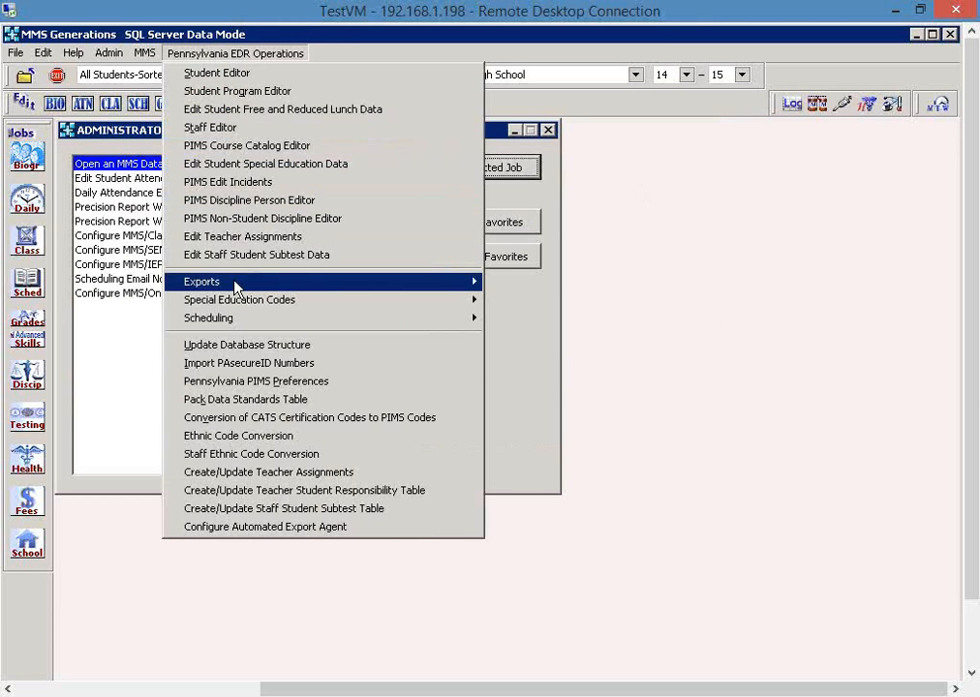
click(344, 255)
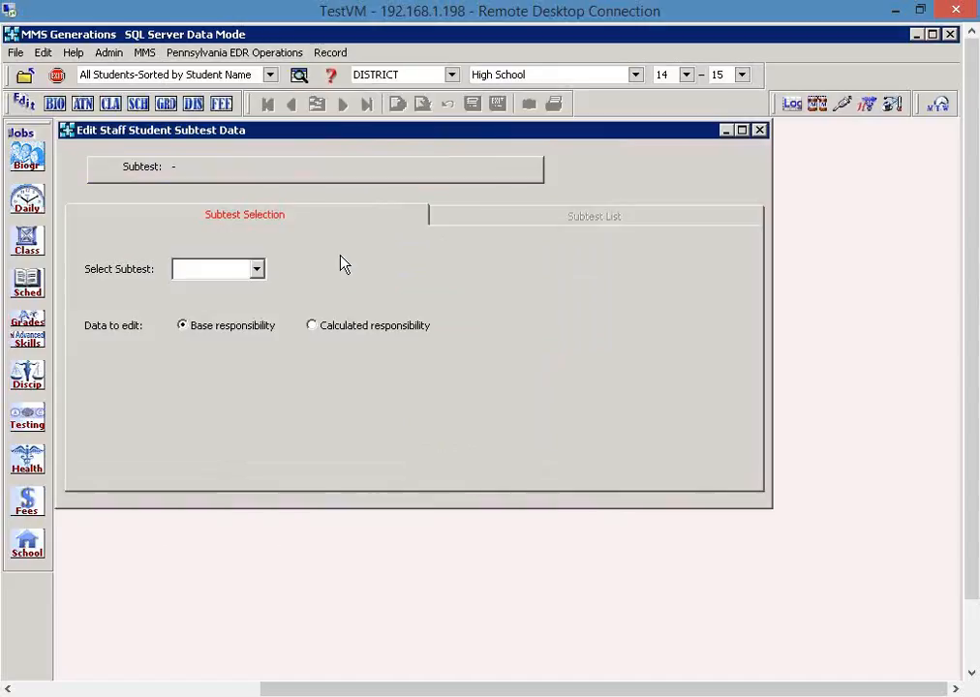
click(258, 270)
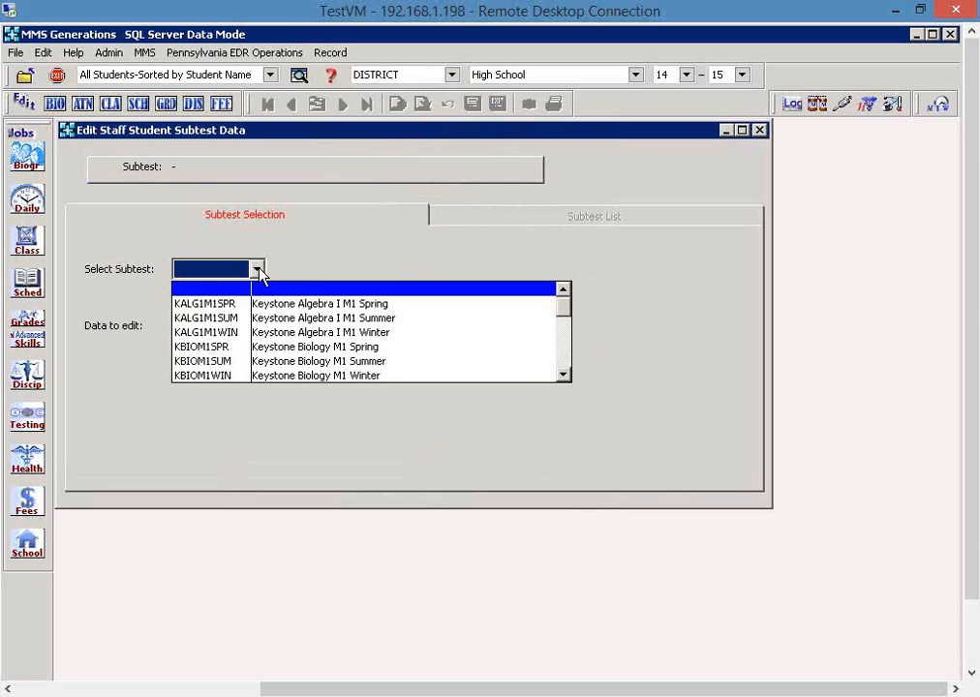
click(569, 350)
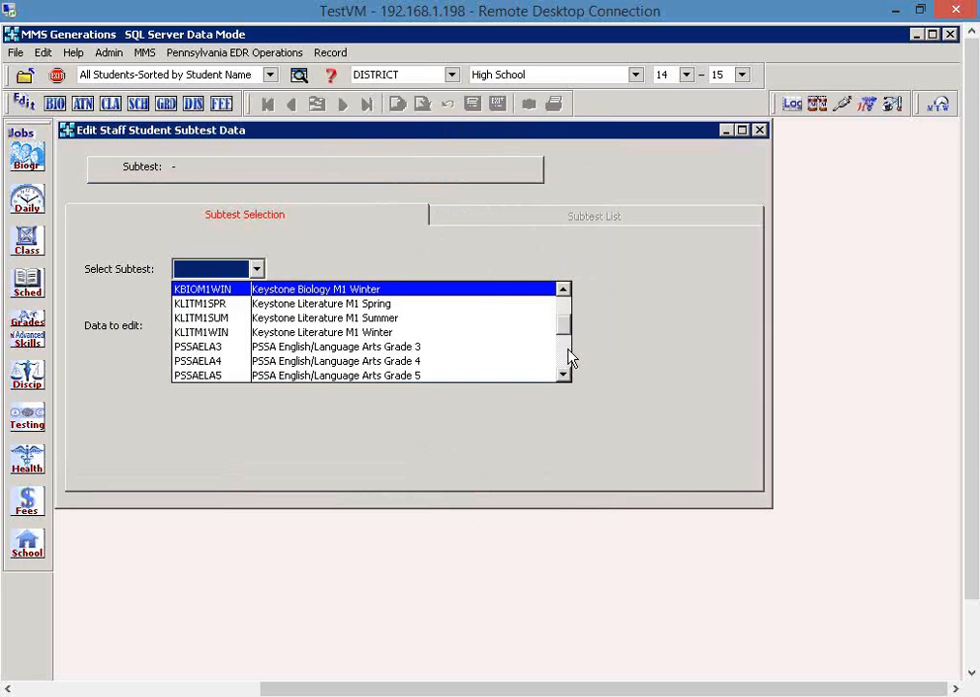
click(405, 350)
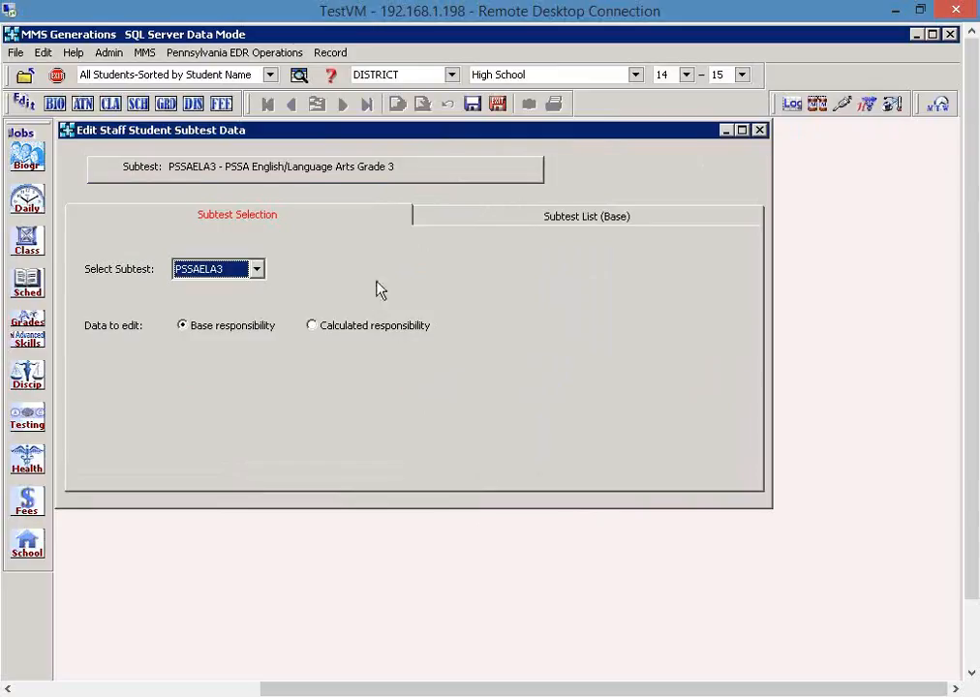
click(376, 327)
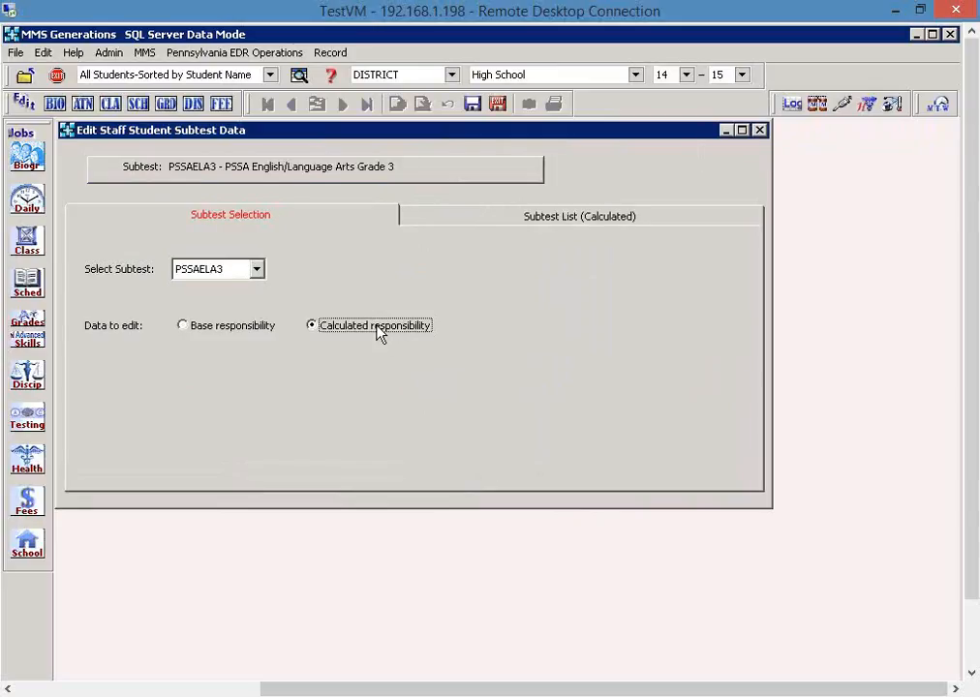
click(459, 222)
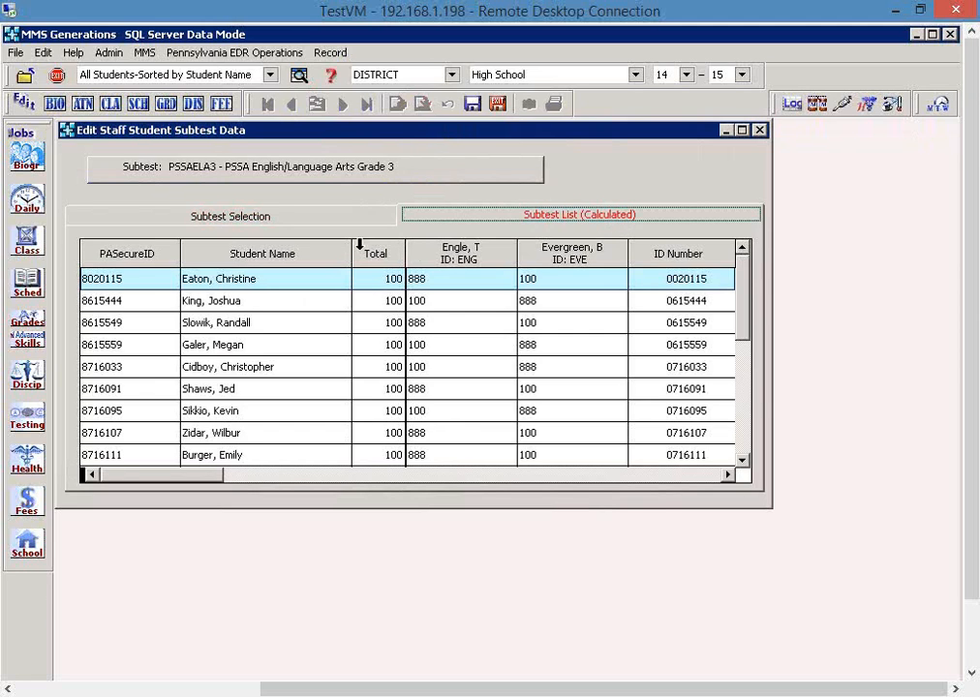
click(311, 217)
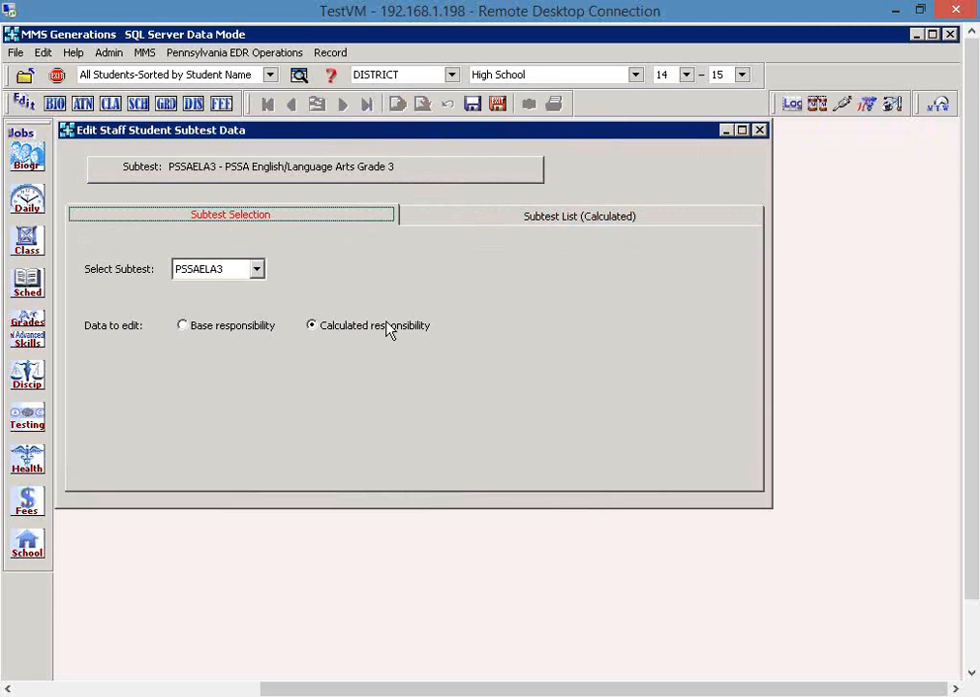
click(469, 224)
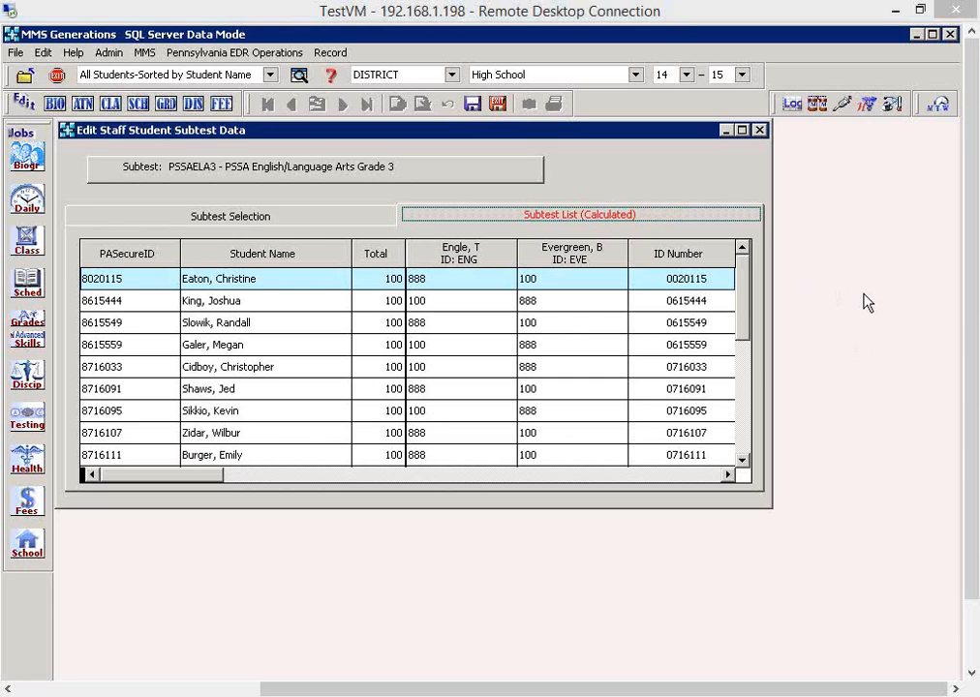
- Set the calculated responsibility of the second teacher to 100 for the first student whose total is 0
click(744, 365)
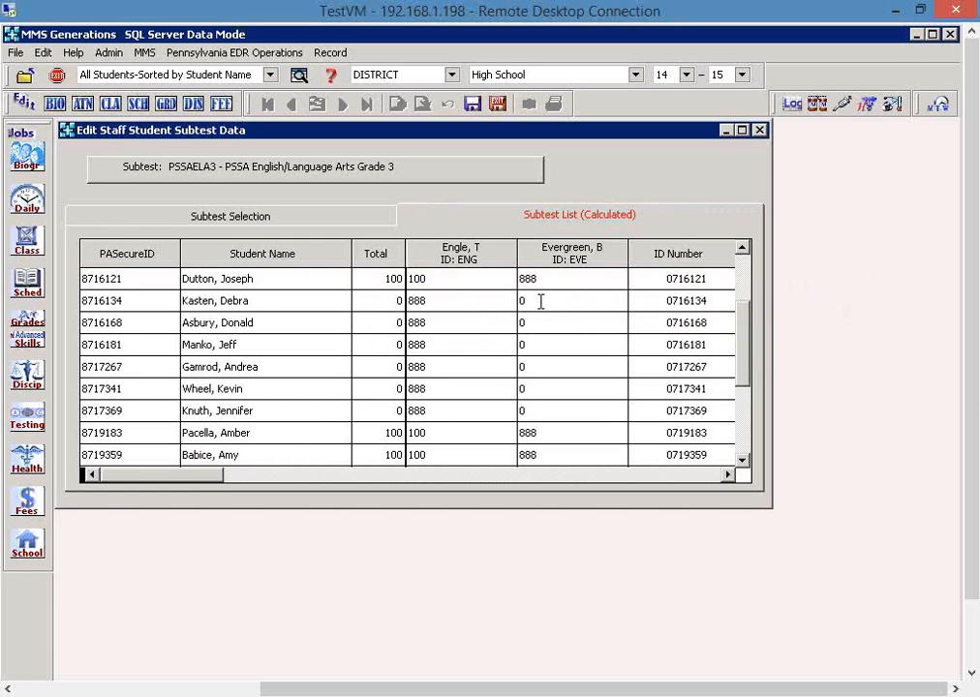
click(541, 300)
double_click(583, 301)
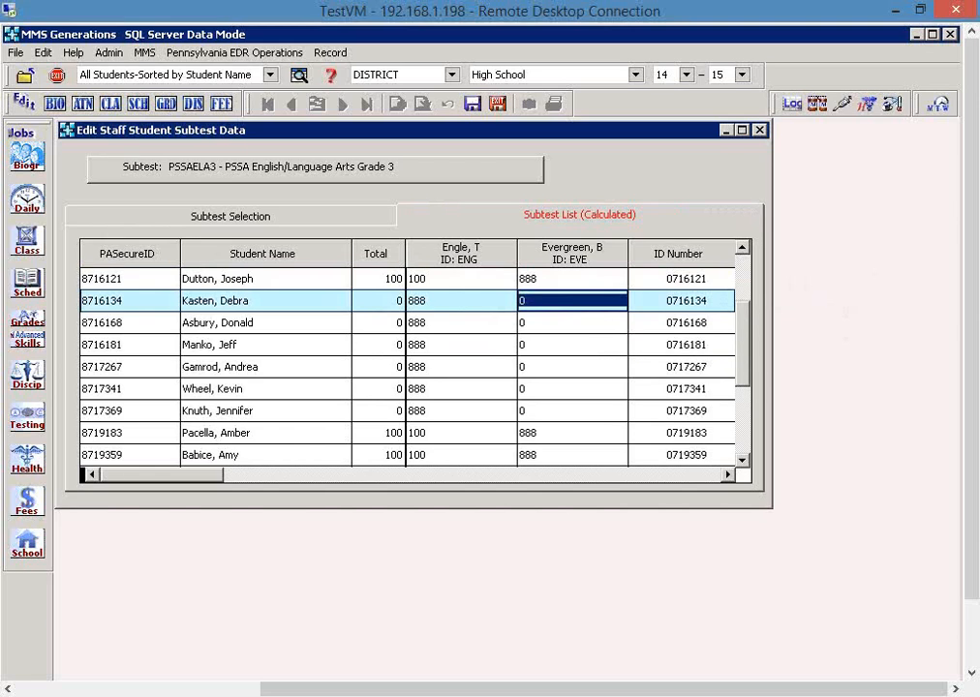
text(100)
key(Tab)
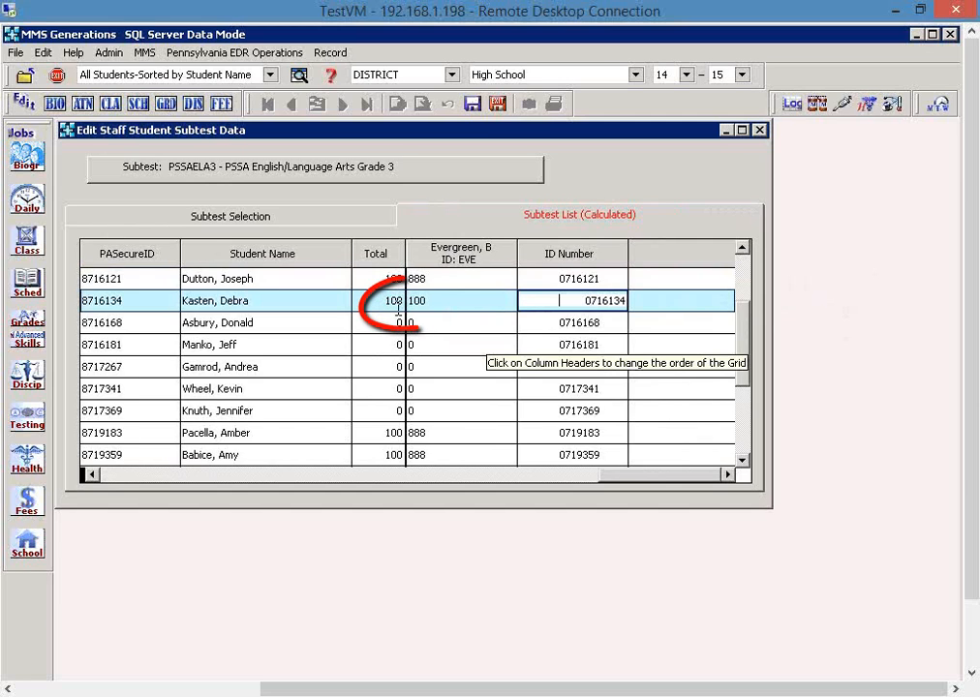
click(107, 475)
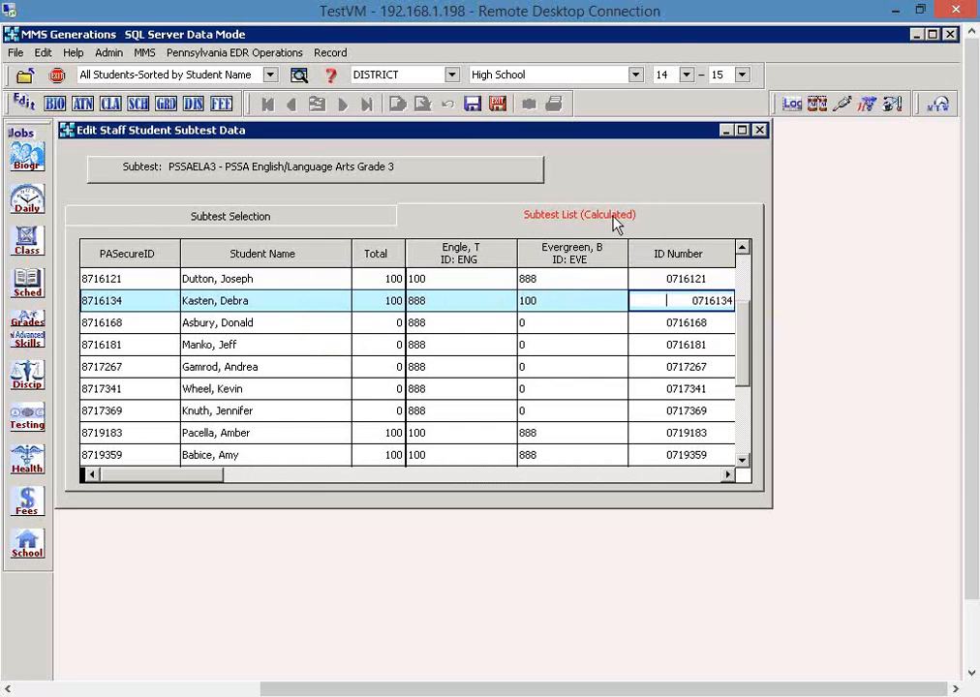
- Recheck the PSSAELA3 subtest selection and calculated list, and save the data while exiting the editor
click(744, 268)
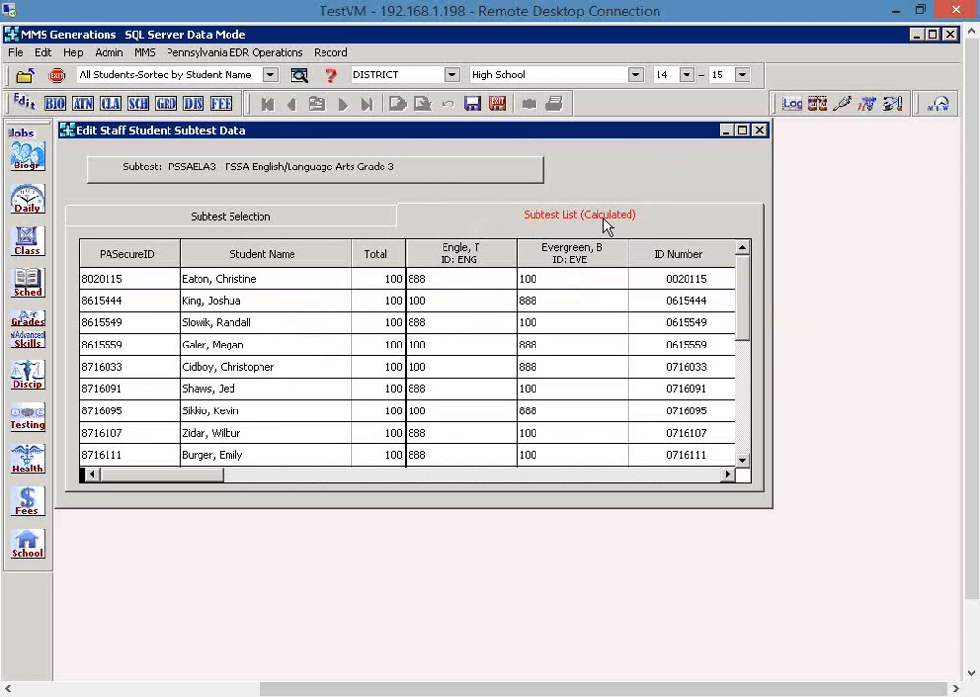
click(320, 219)
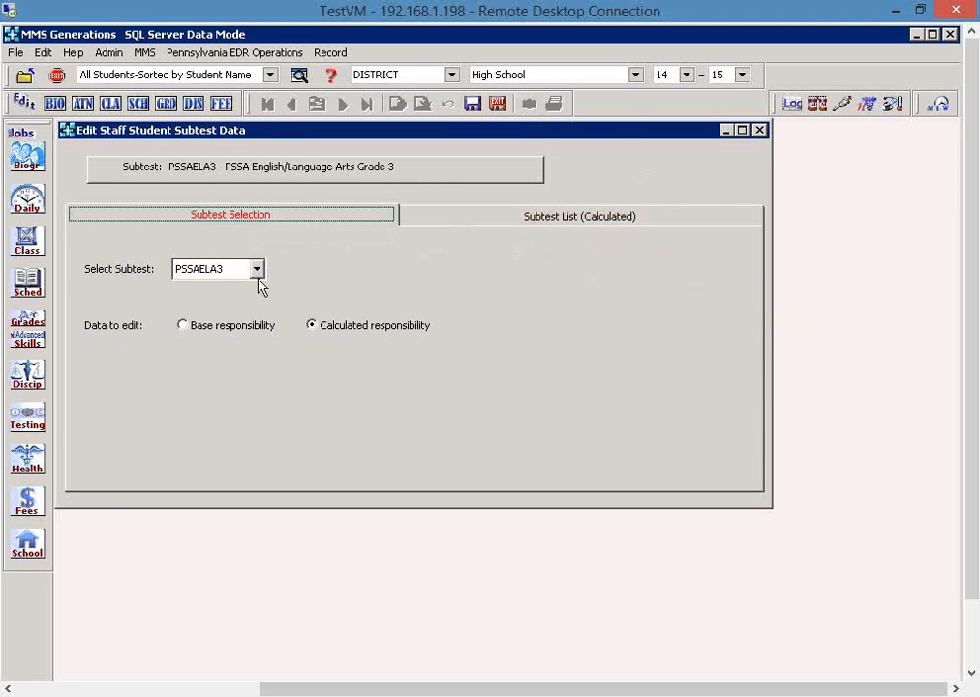
click(484, 223)
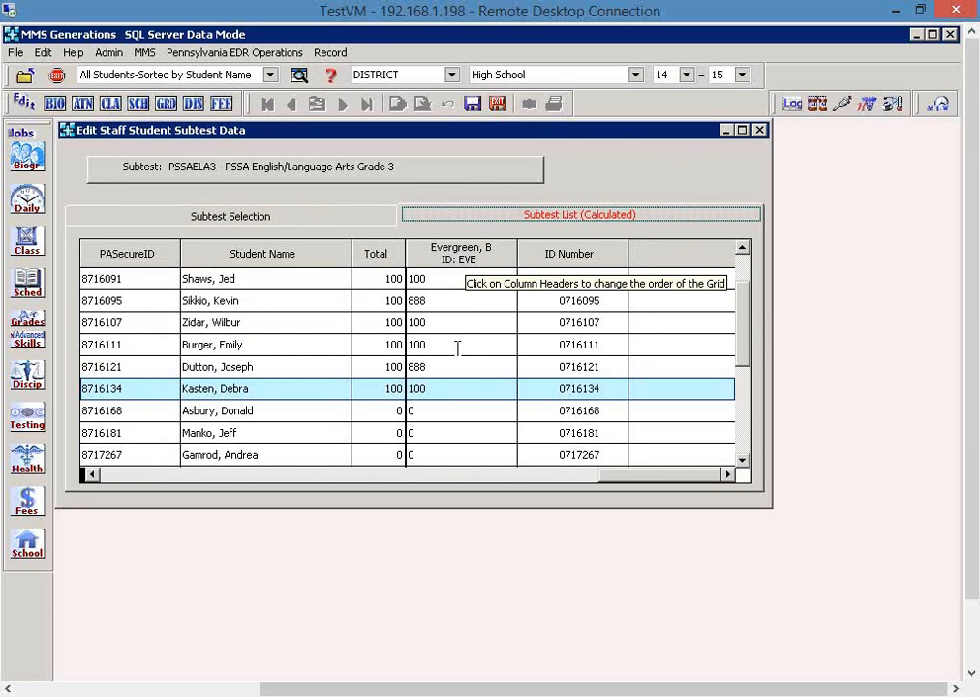
click(745, 264)
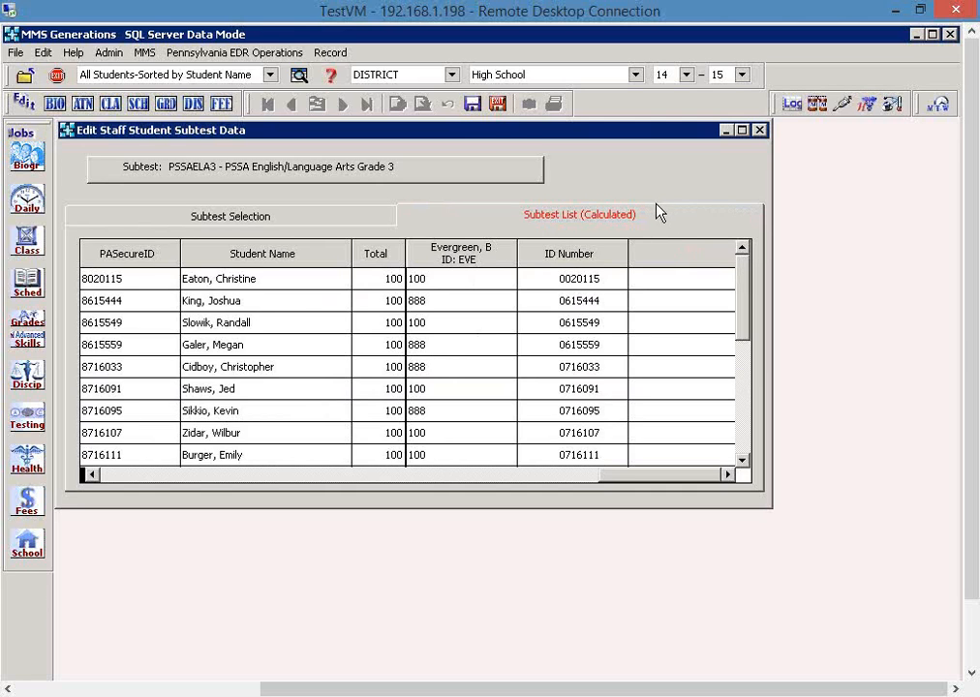
click(497, 109)
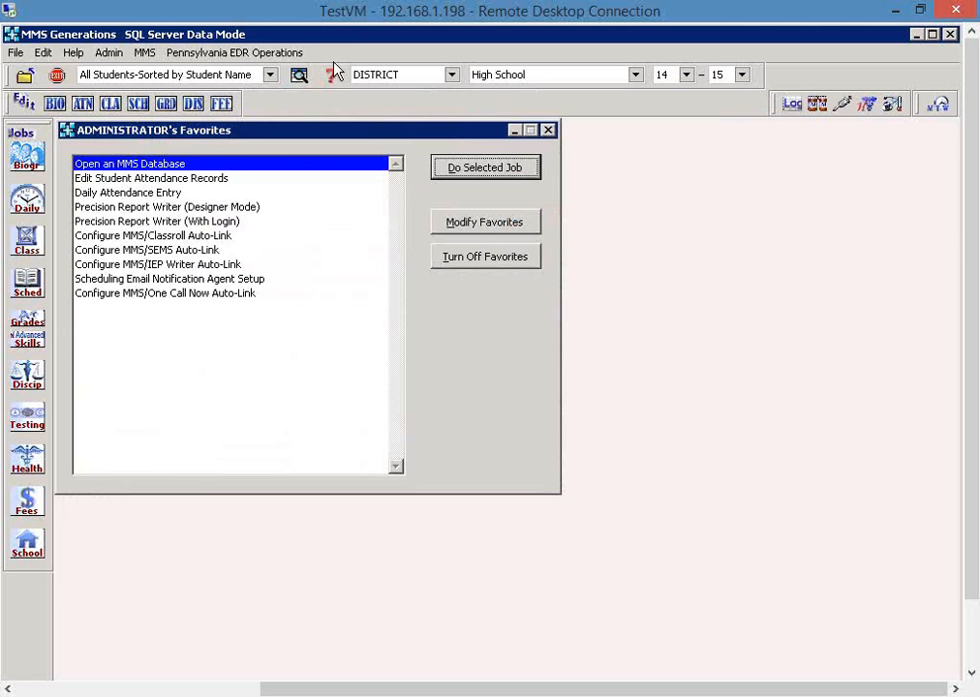
- Open the PIMS Course Export Option, select the Staff-Student-Subtest export file type, and exit without processing
click(254, 52)
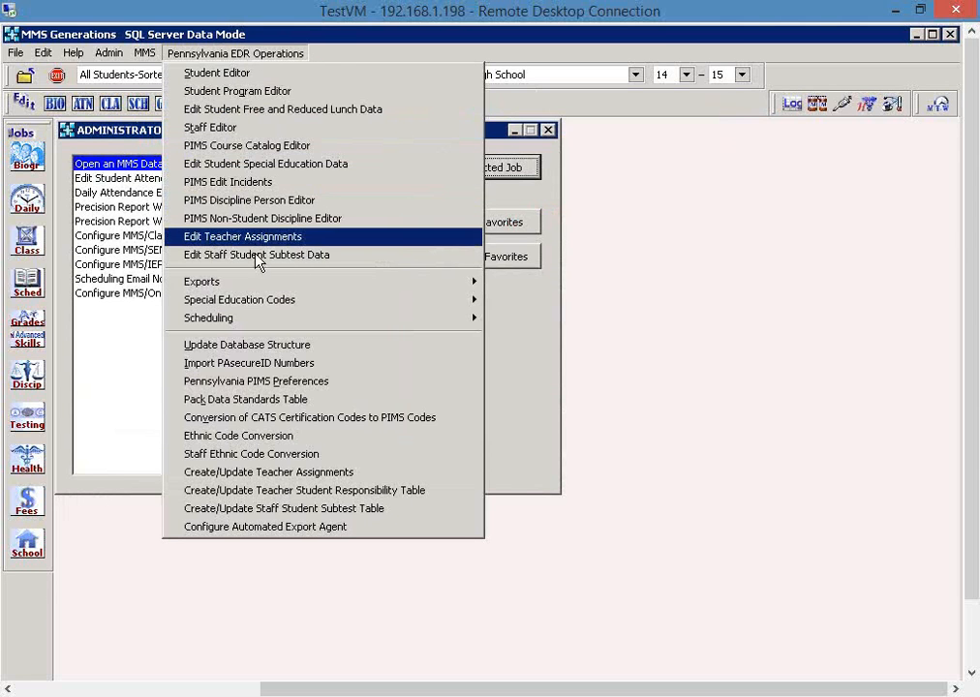
mouse_move(259, 284)
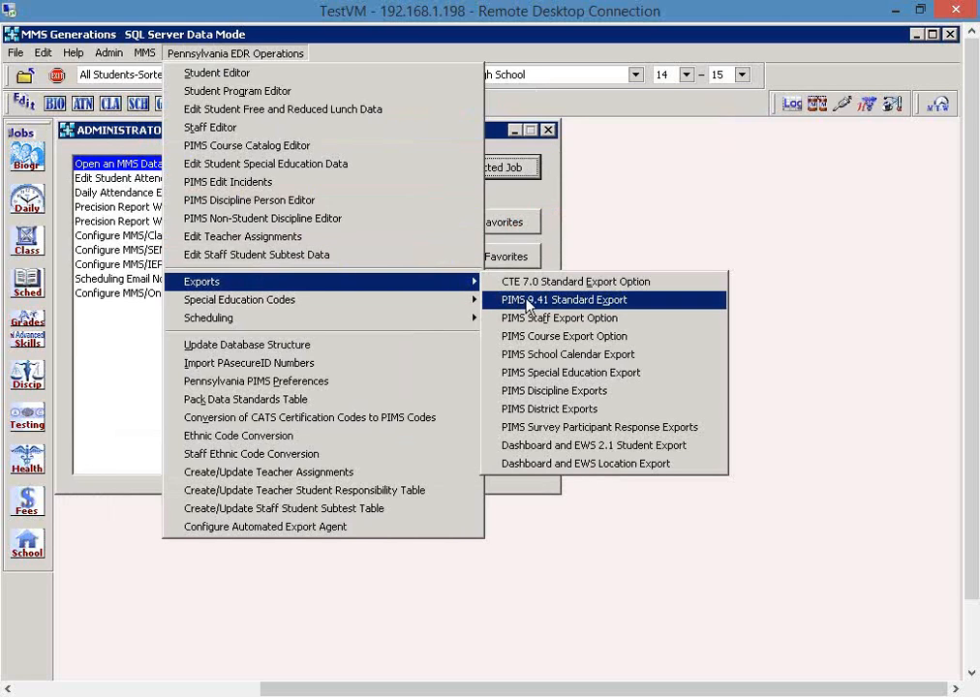
click(642, 346)
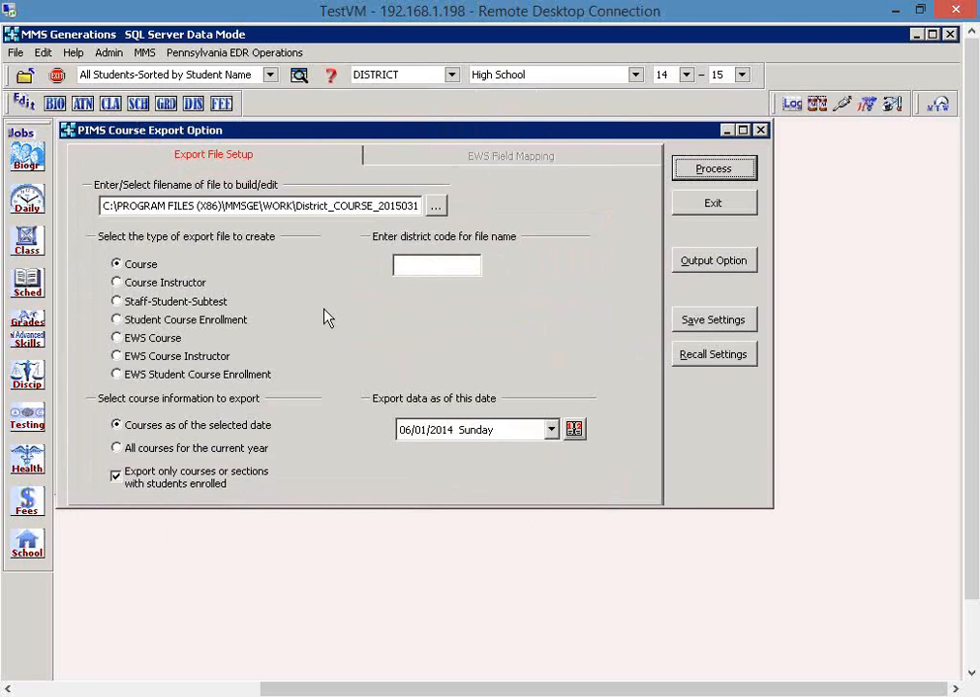
click(194, 302)
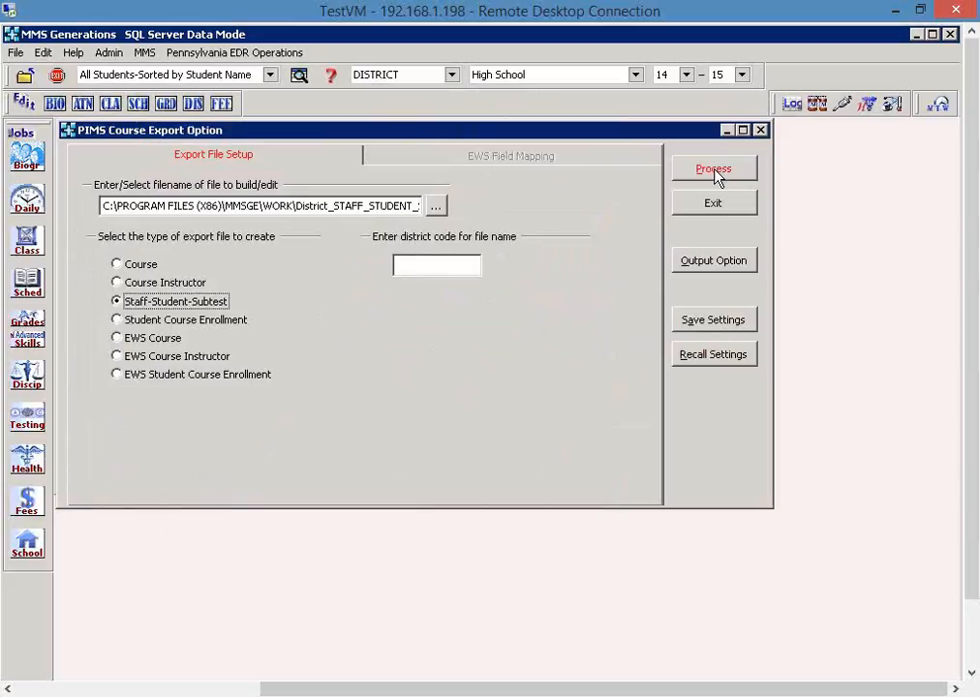
click(718, 207)
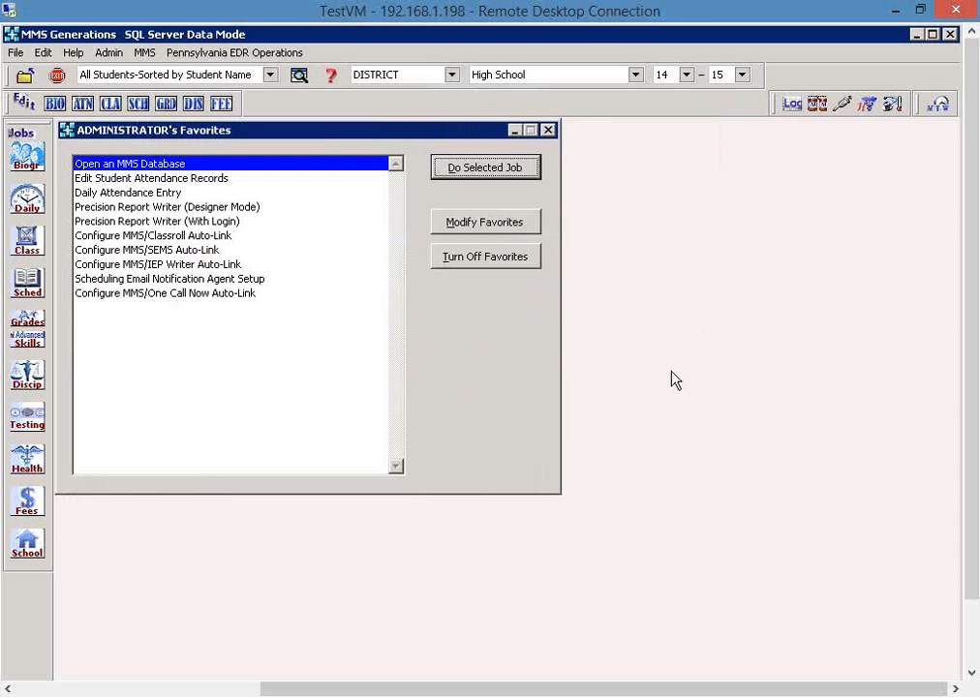
- Switch to Internet Explorer and view the MMS home page resources, the Pennsylvania PIMS page and the PVAAS page
mouse_move(145, 696)
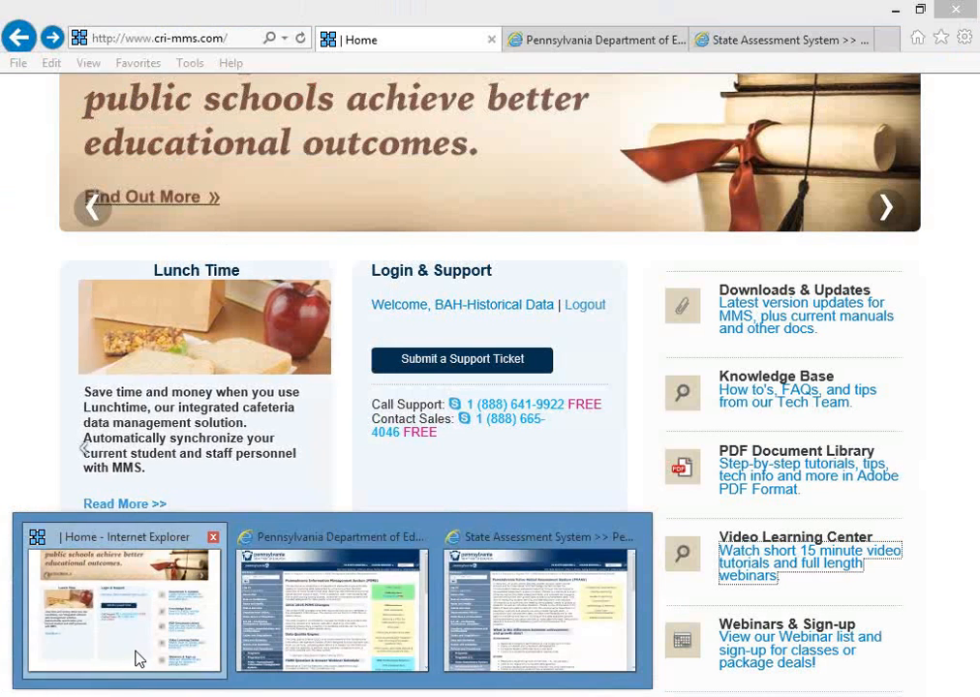
click(138, 659)
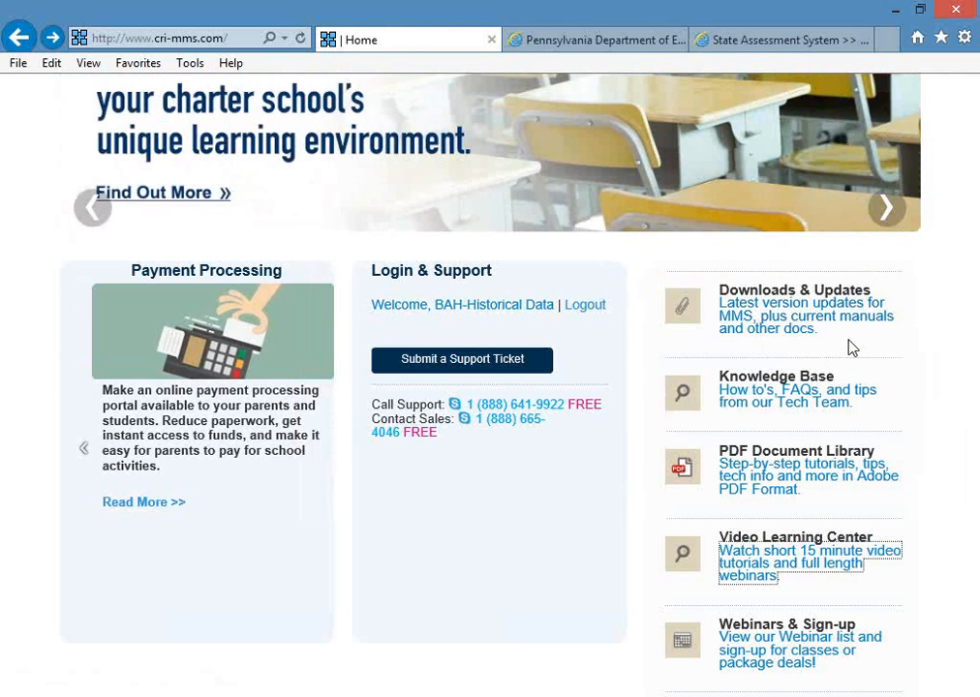
click(608, 41)
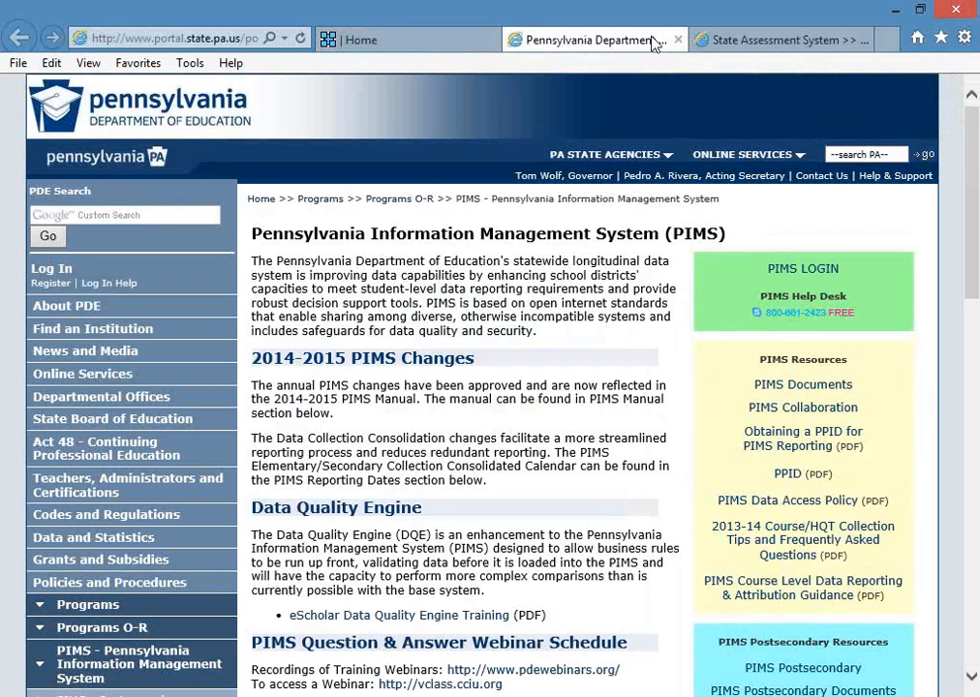
click(739, 41)
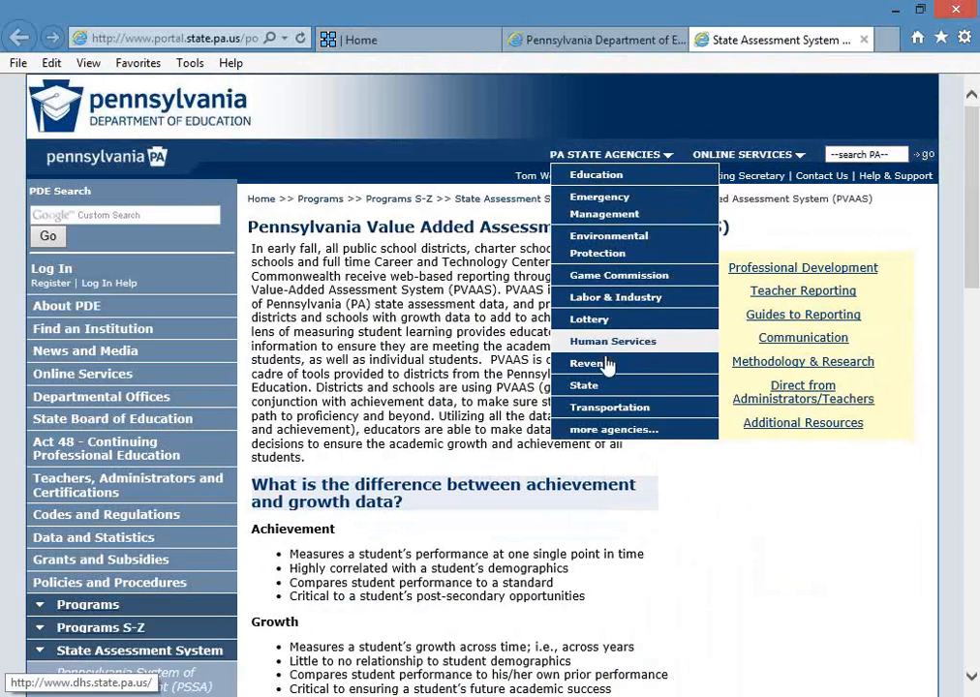
- Switch to PA PIMS 9.41 ppt.pdf in Adobe Reader and page from Session Objectives through Additional Resources to the Summary slide
mouse_move(488, 696)
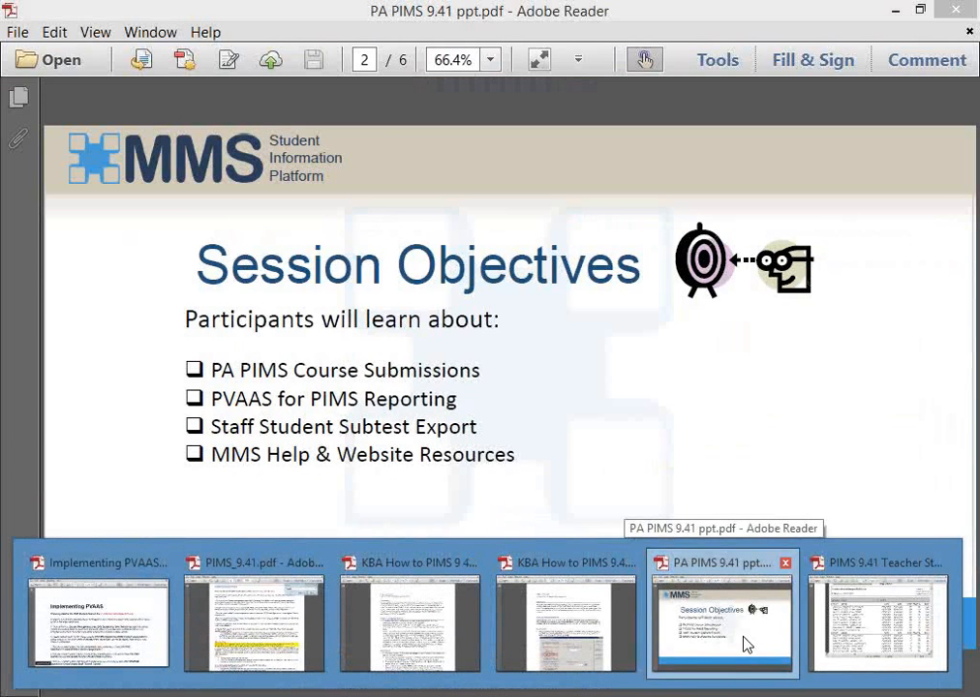
click(745, 642)
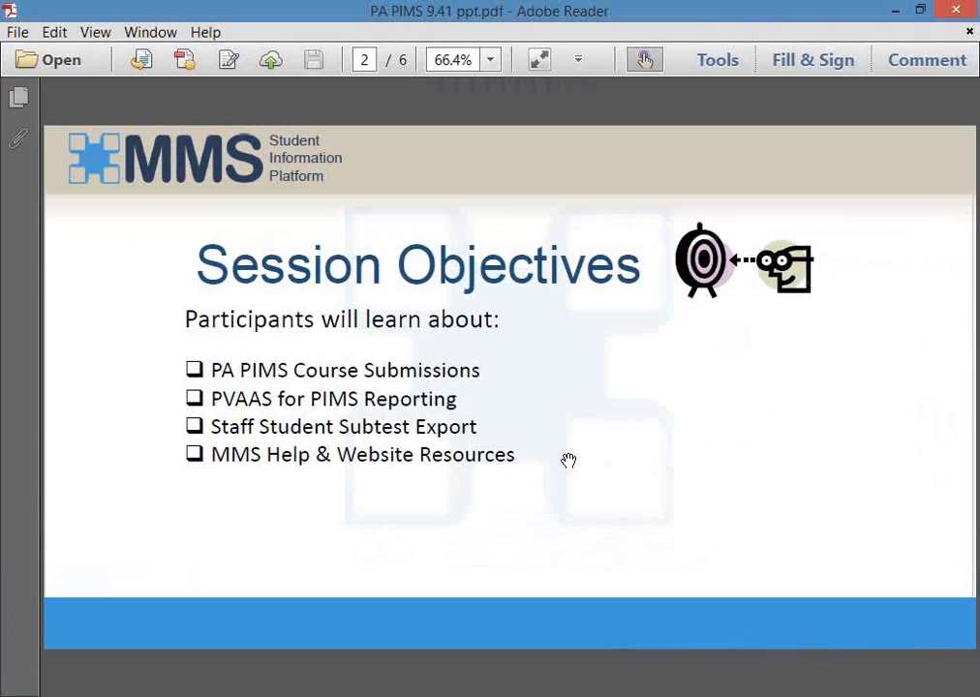
key(Right)
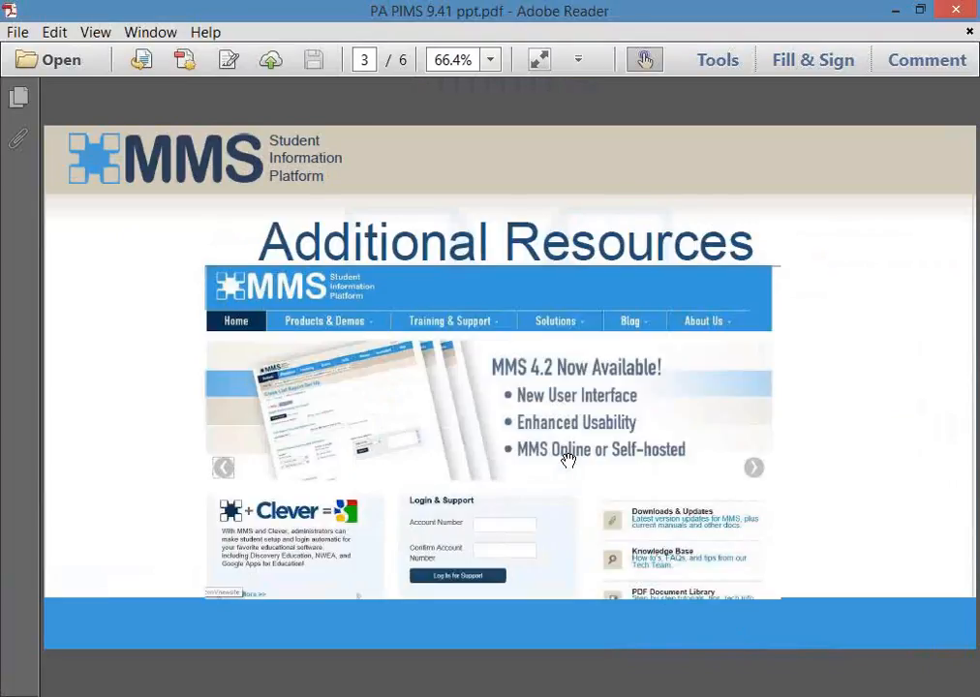
key(Right)
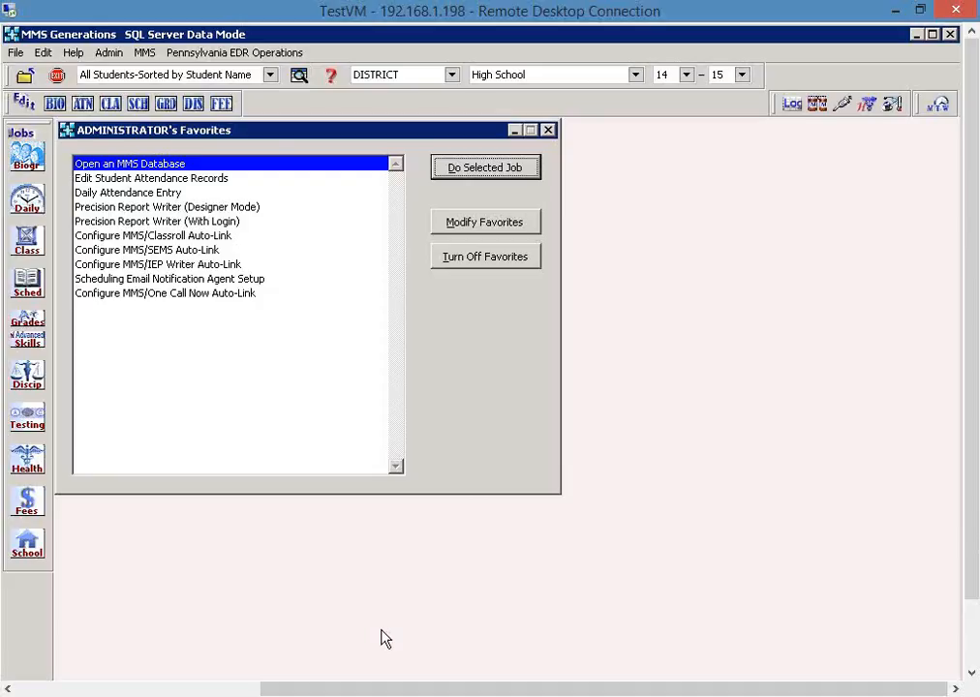
- In MMS Generations, review the Teacher Student Responsibility and Staff Student Subtest Table options without processing, and open the Staff Student Subtest Data editor
click(261, 53)
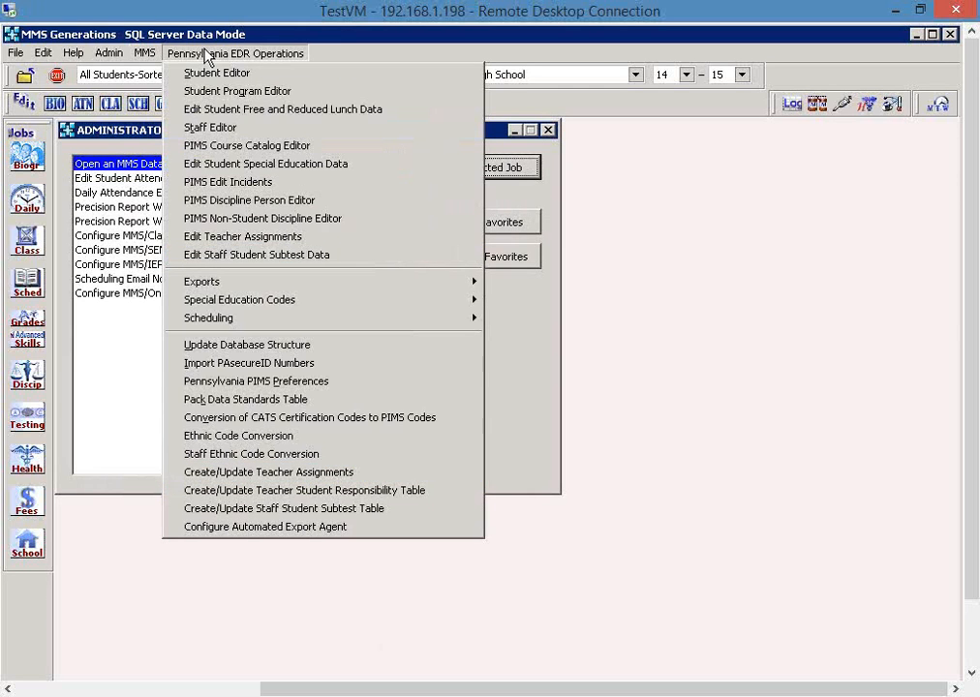
click(263, 492)
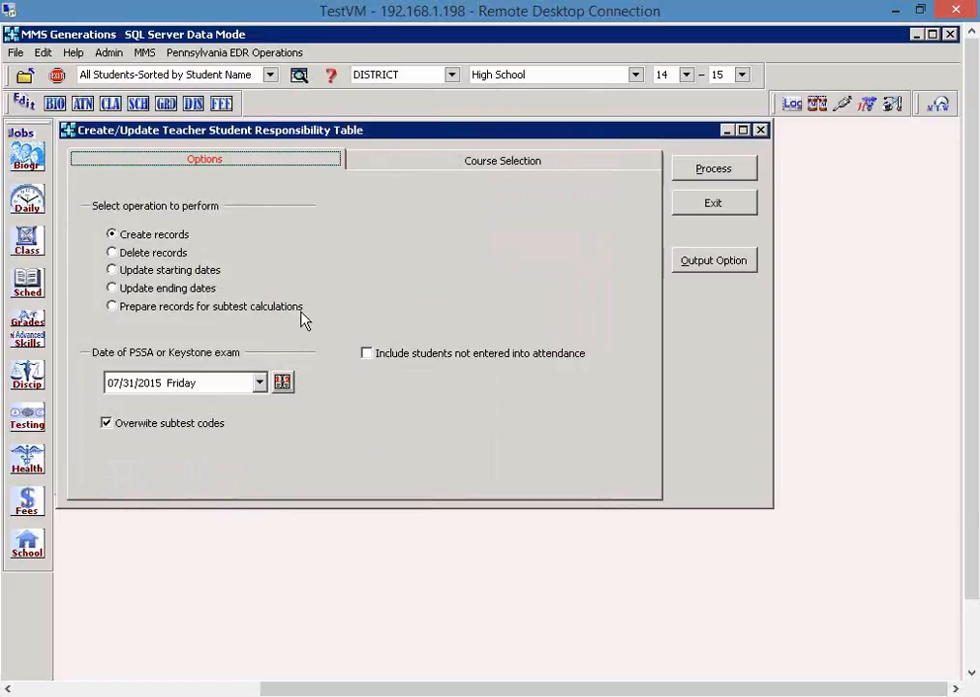
click(228, 56)
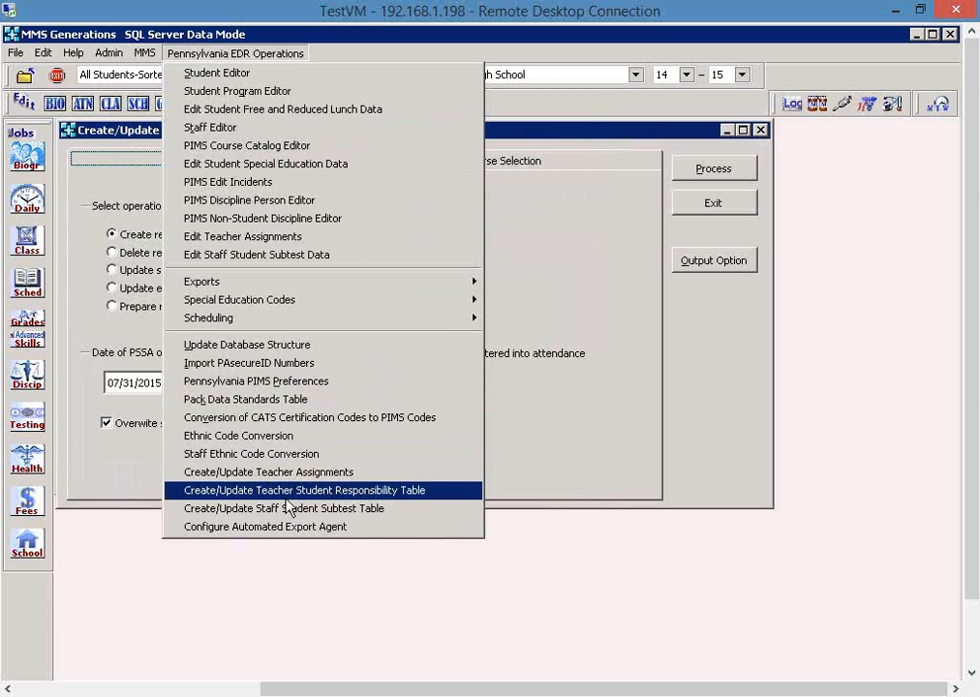
click(403, 508)
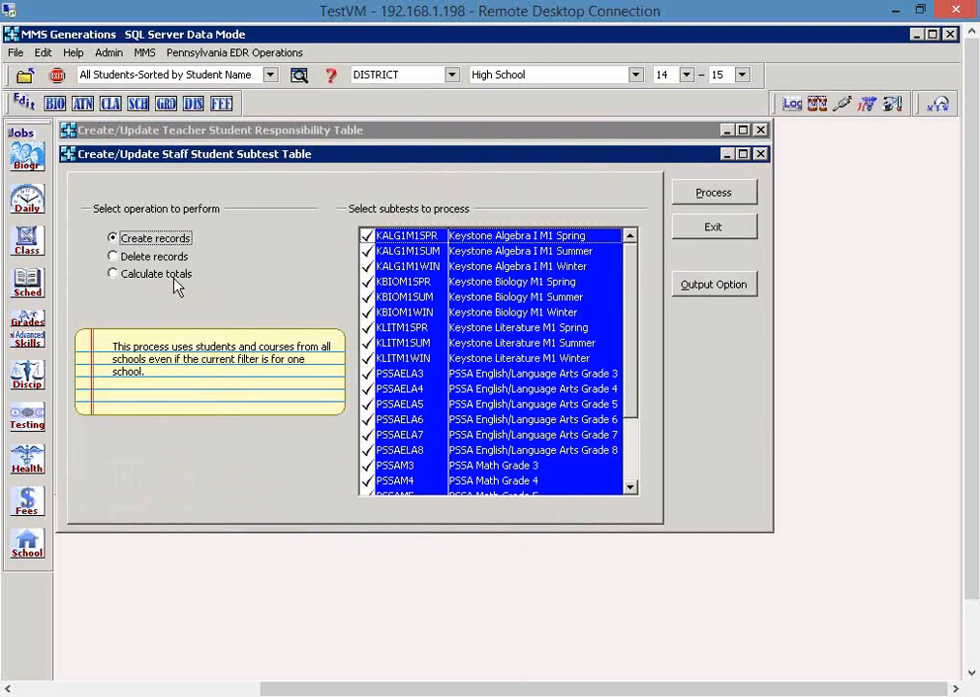
click(717, 229)
click(713, 208)
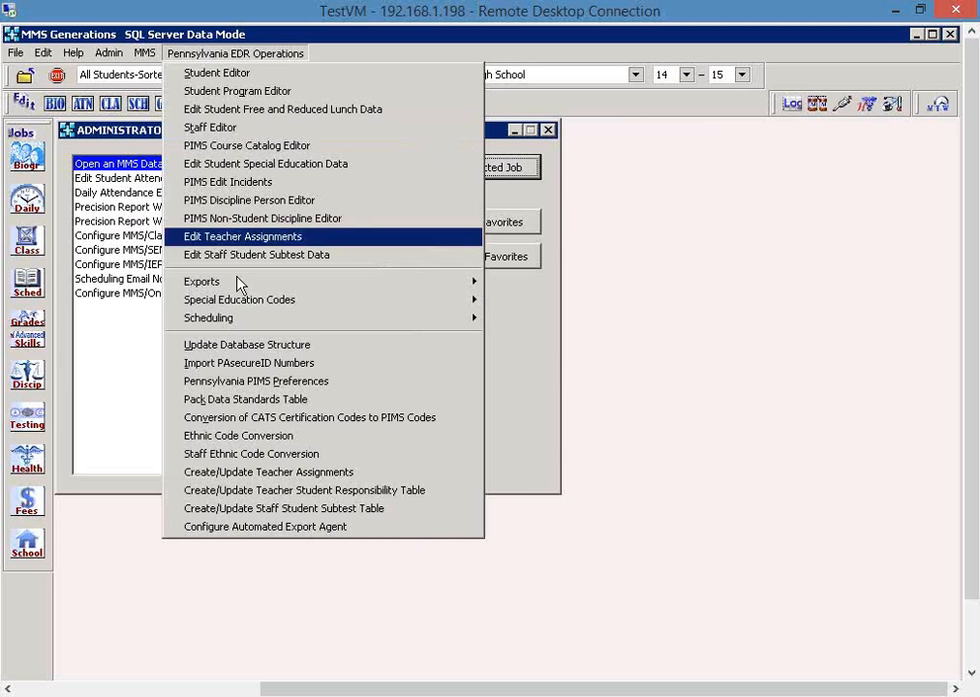
click(349, 255)
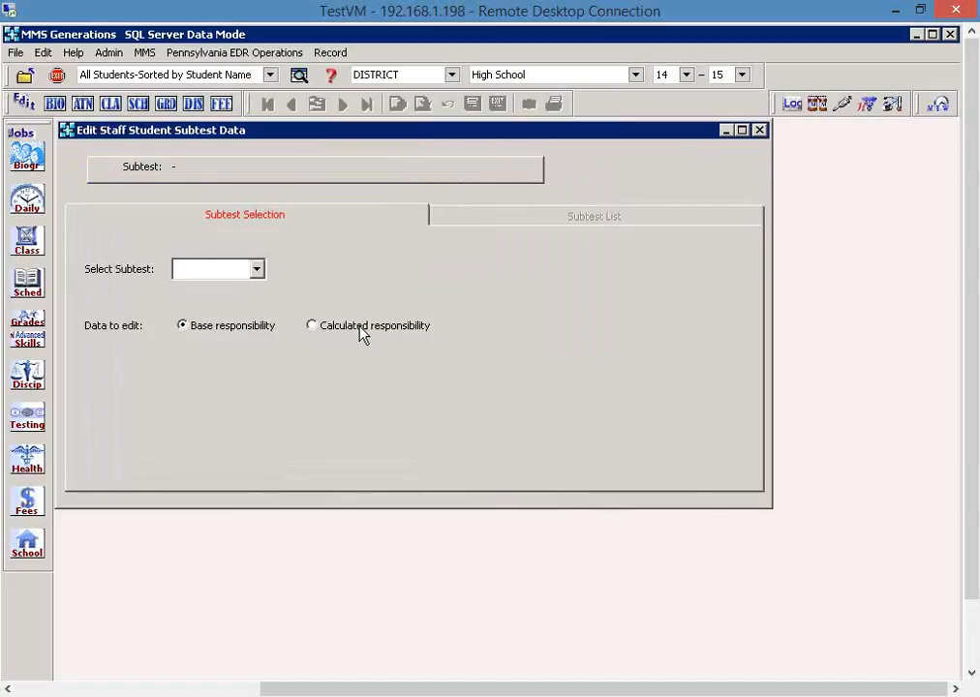
- Switch to PA PIMS 9.41 ppt.pdf in Adobe Reader and view the remaining slides from Summary to the closing slide on page 6
click(488, 695)
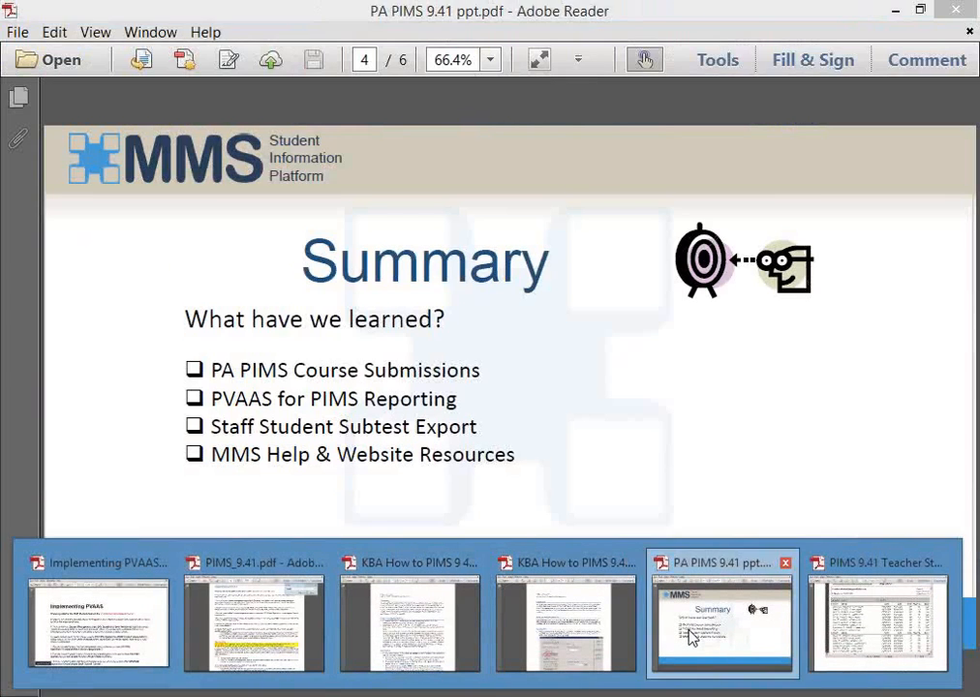
click(693, 636)
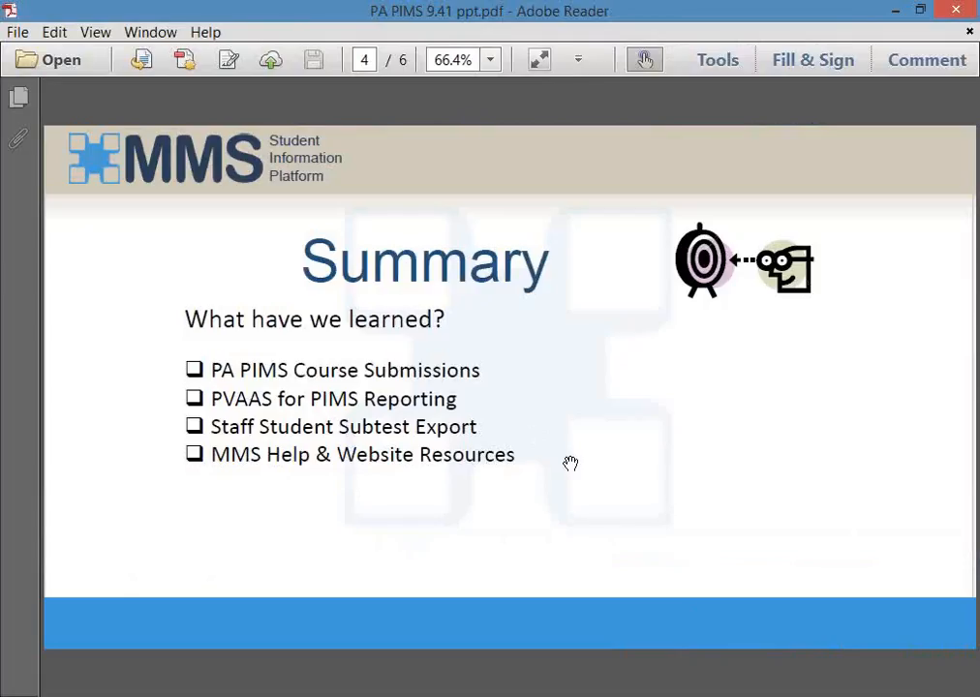
click(896, 11)
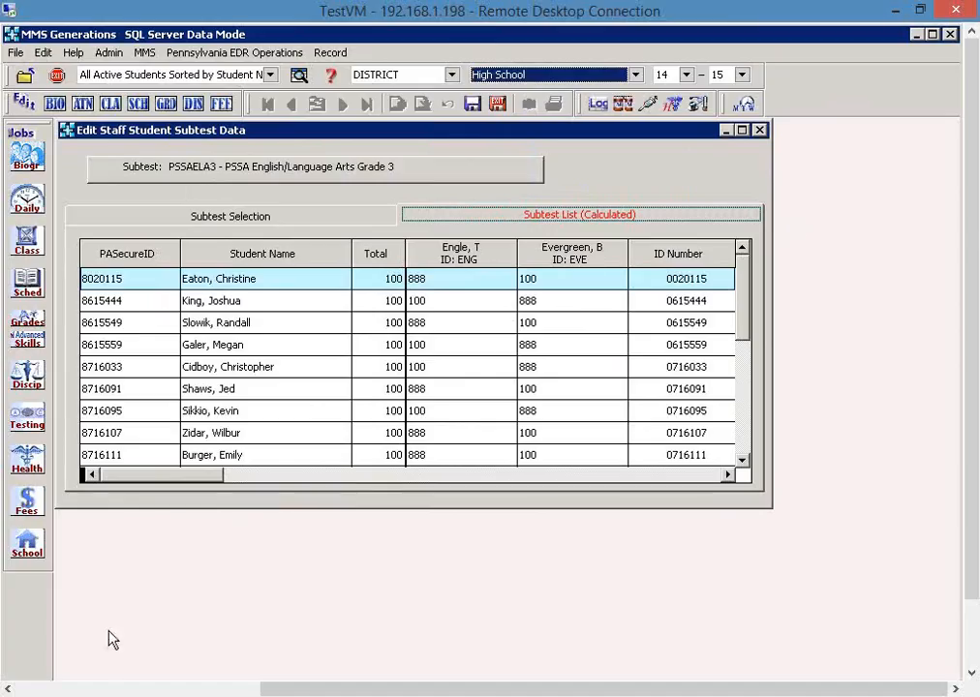
click(134, 696)
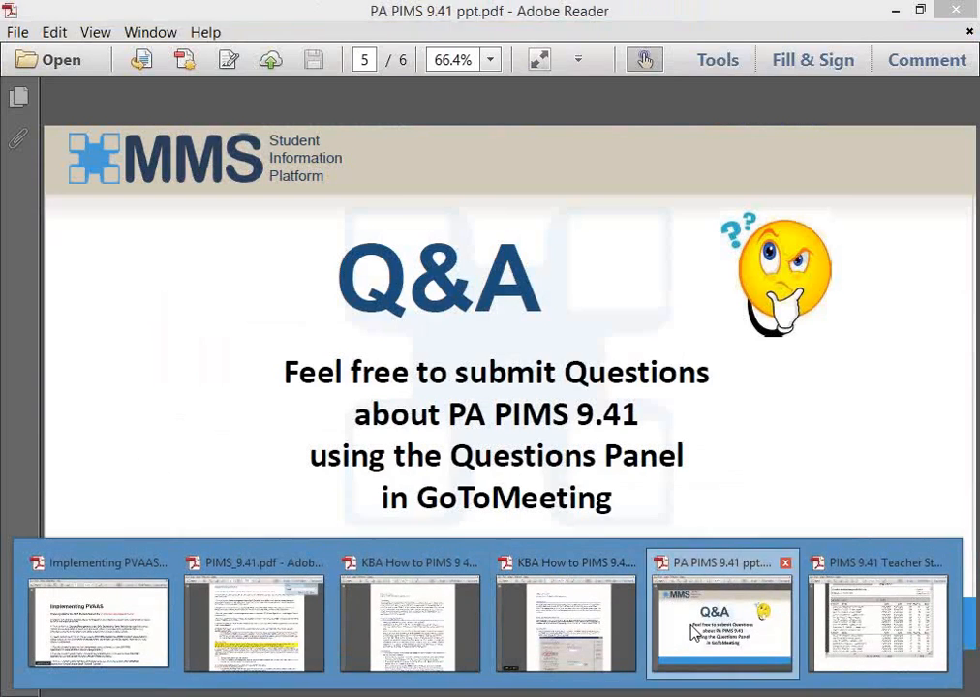
click(694, 632)
scroll(805, 280, down, 3)
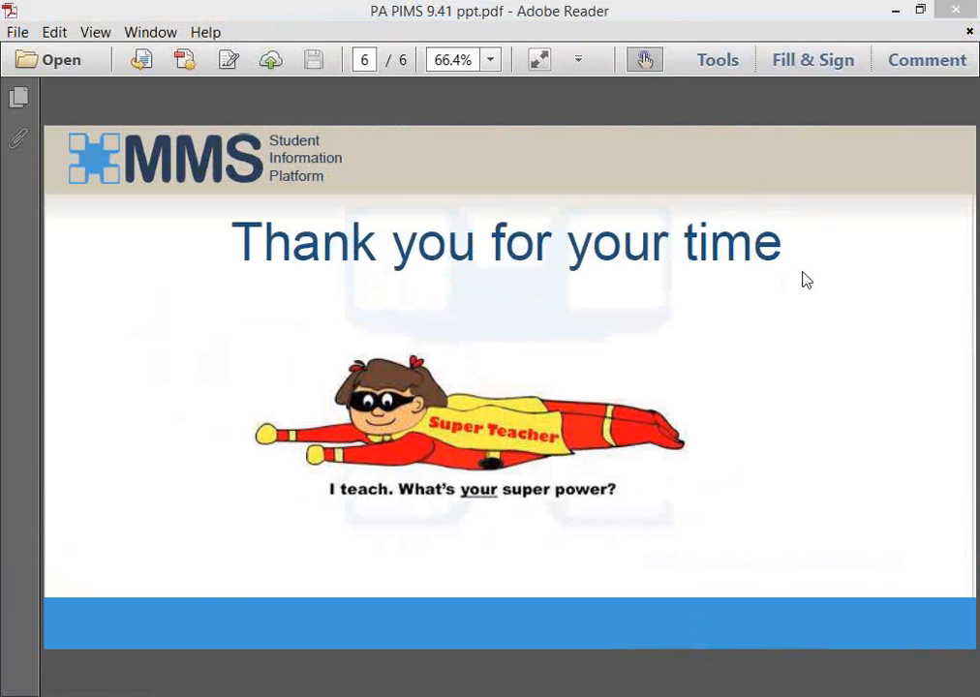